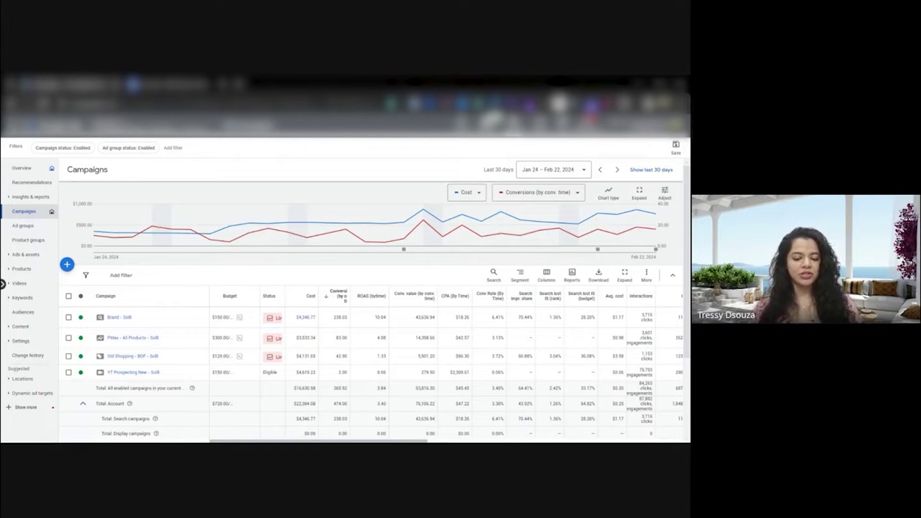
Open the listing groups of the PMax - All Products campaign and start subdividing all products in the Search Themes asset group.
{"action": "left_click", "coordinate": [136, 339]}
{"action": "left_click", "coordinate": [27, 223]}
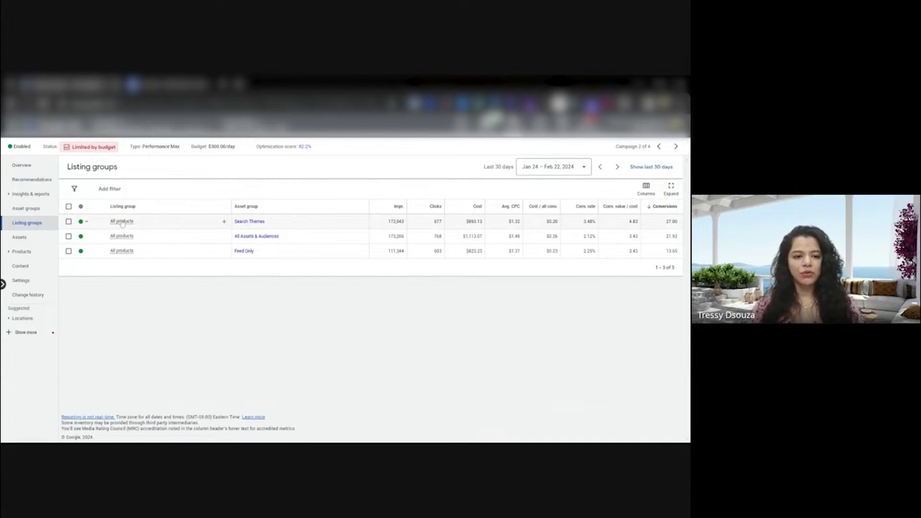
{"action": "mouse_move", "coordinate": [122, 221]}
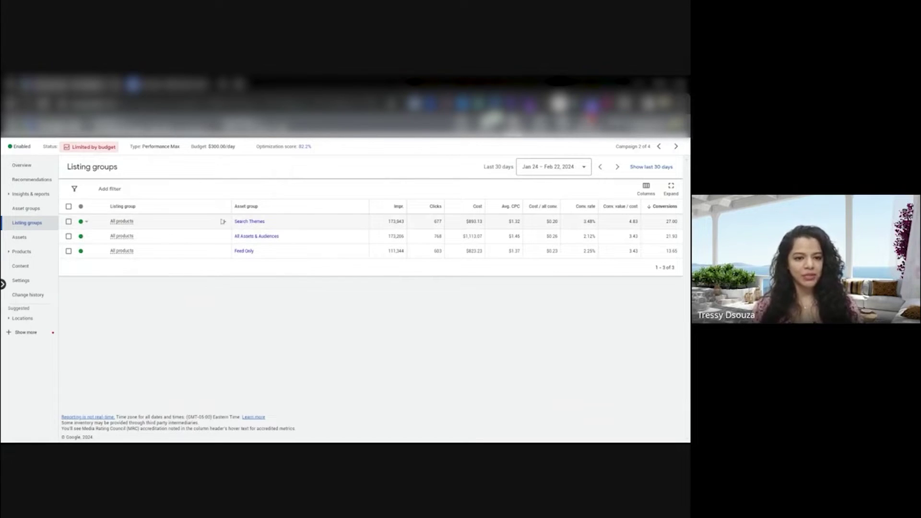
{"action": "left_click", "coordinate": [222, 223]}
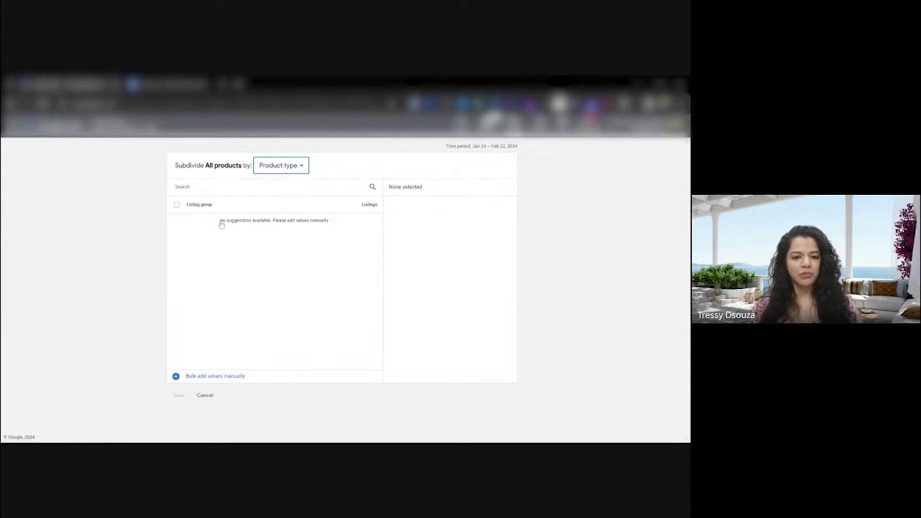
Subdivide all products by Custom label 0 and review its listing group values and the available custom label options.
{"action": "left_click", "coordinate": [282, 172]}
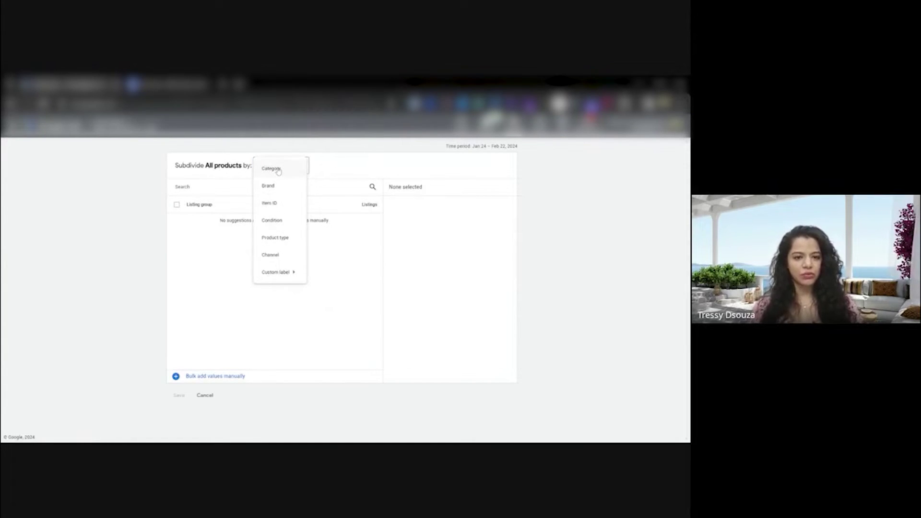
{"action": "mouse_move", "coordinate": [290, 274]}
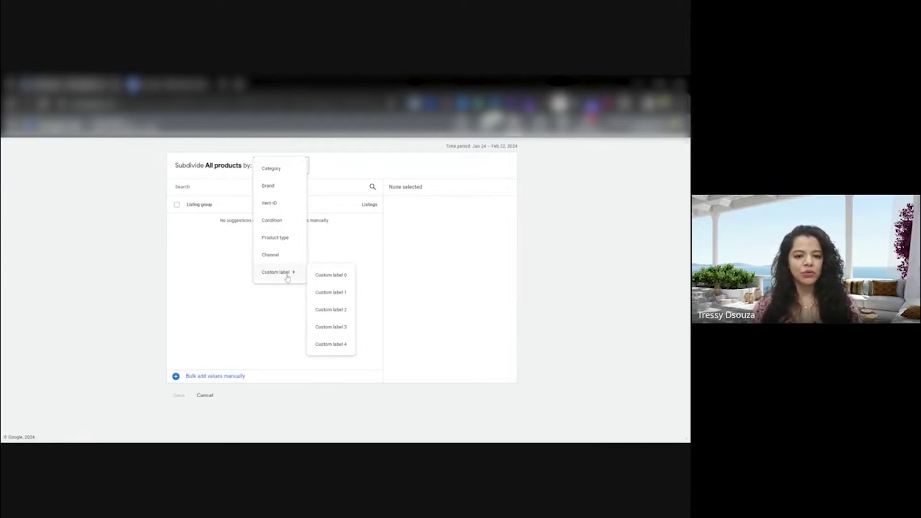
{"action": "left_click", "coordinate": [330, 276]}
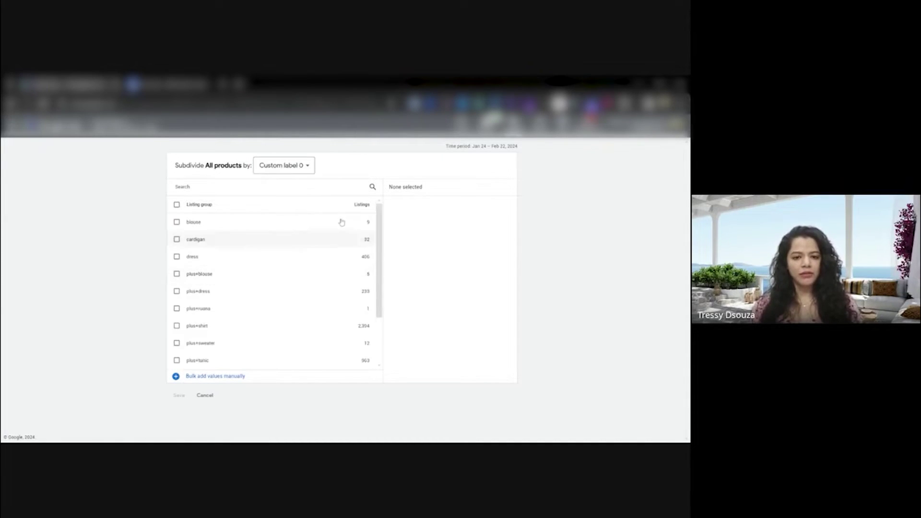
{"action": "left_click", "coordinate": [279, 171]}
{"action": "mouse_move", "coordinate": [293, 278]}
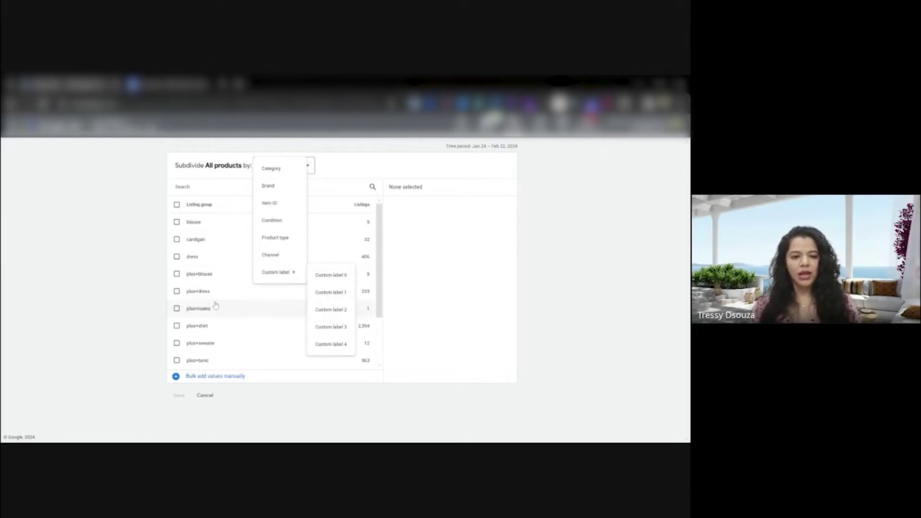
{"action": "left_click", "coordinate": [180, 235]}
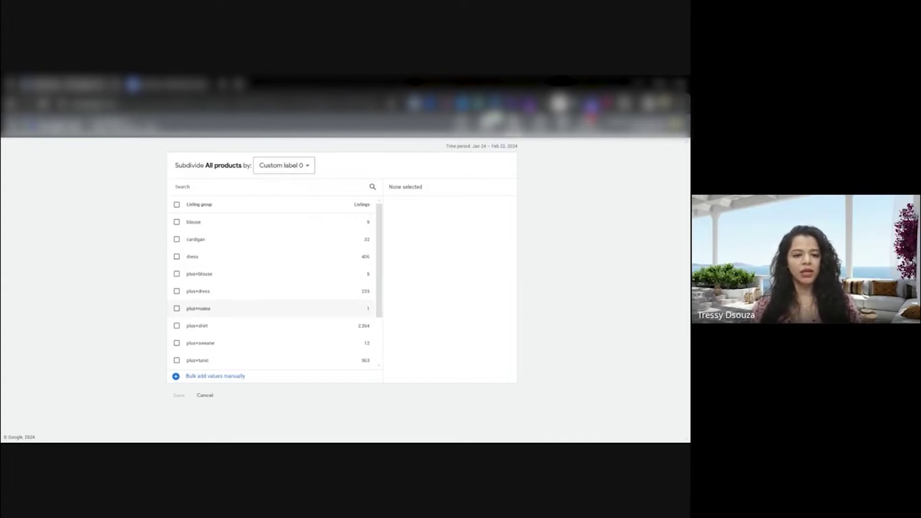
{"action": "scroll", "coordinate": [254, 308], "scroll_direction": "down", "scroll_amount": 1}
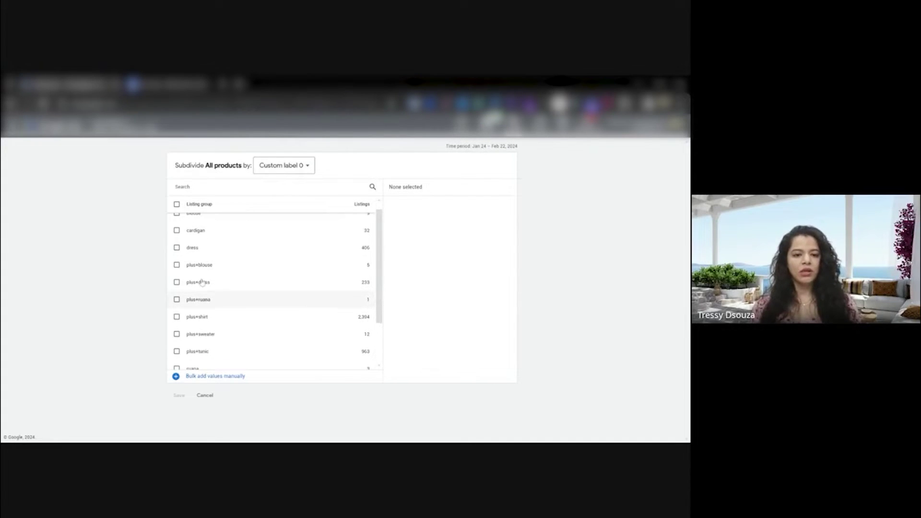
{"action": "scroll", "coordinate": [259, 313], "scroll_direction": "up", "scroll_amount": 1}
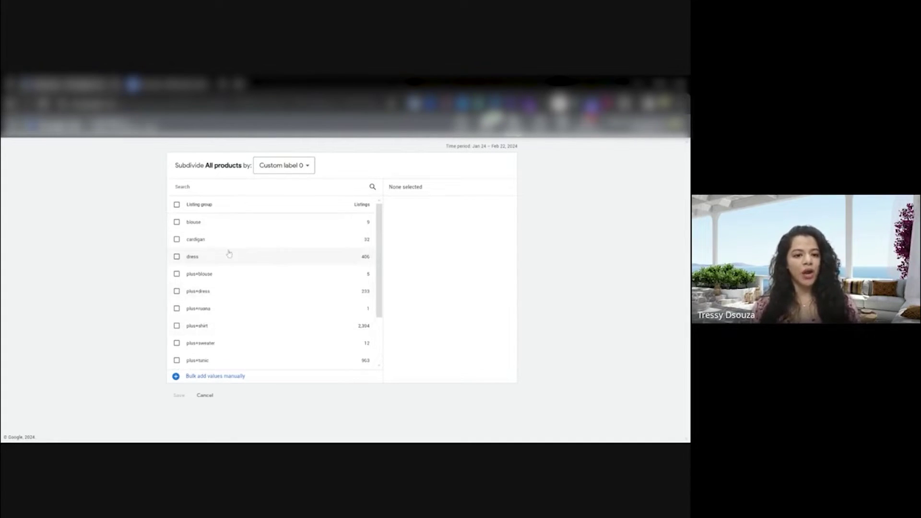
Switch to Google Merchant Center, open the feed rules of the Content API primary feed and review the custom label 0 rules.
{"action": "left_click", "coordinate": [168, 84]}
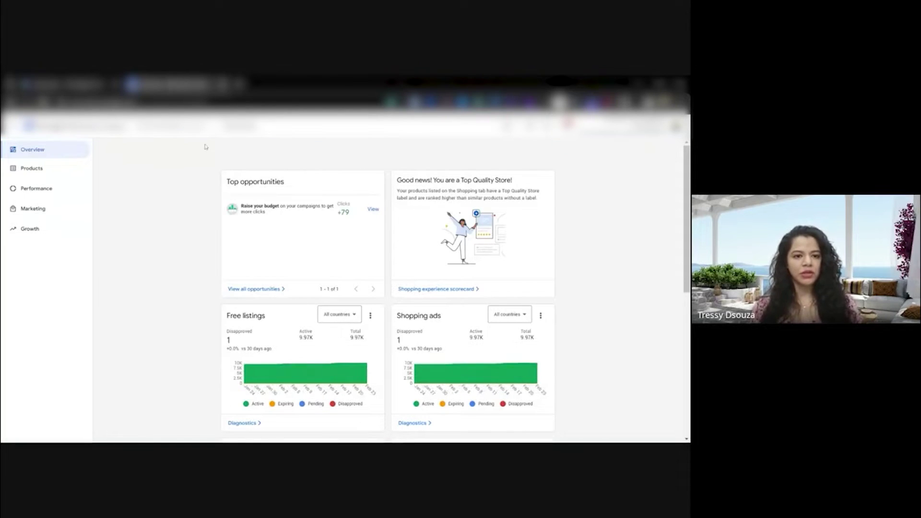
{"action": "left_click", "coordinate": [40, 169]}
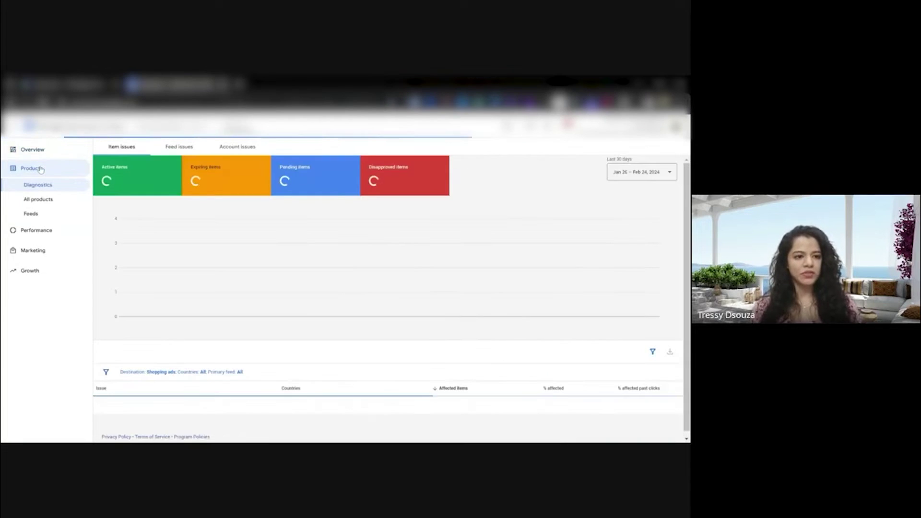
{"action": "left_click", "coordinate": [32, 215]}
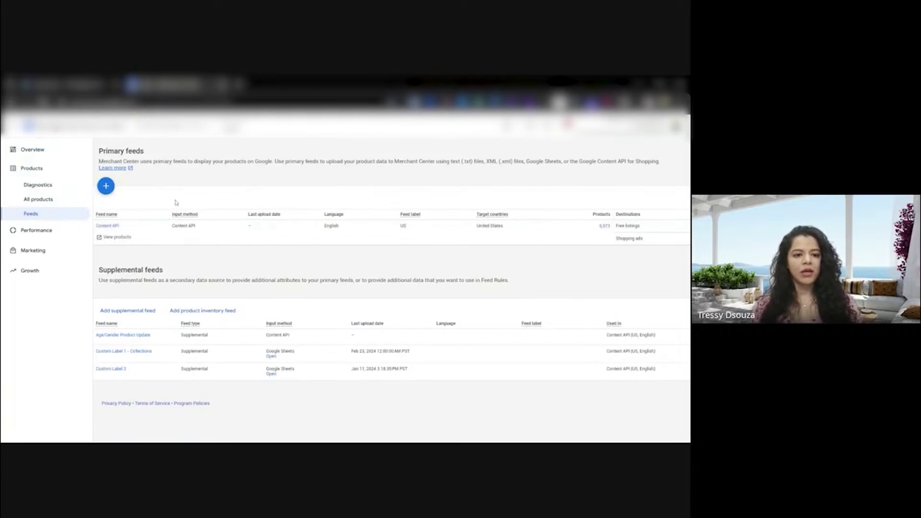
{"action": "left_click", "coordinate": [108, 227]}
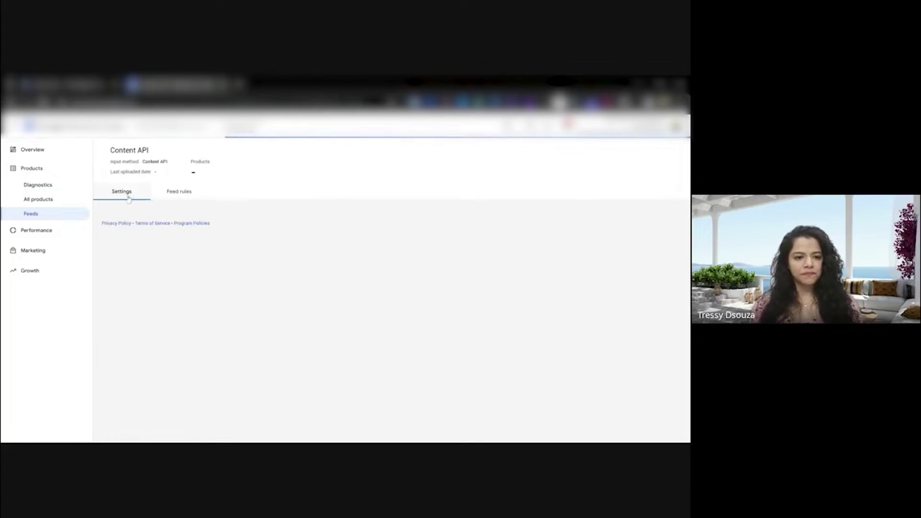
{"action": "left_click", "coordinate": [181, 192]}
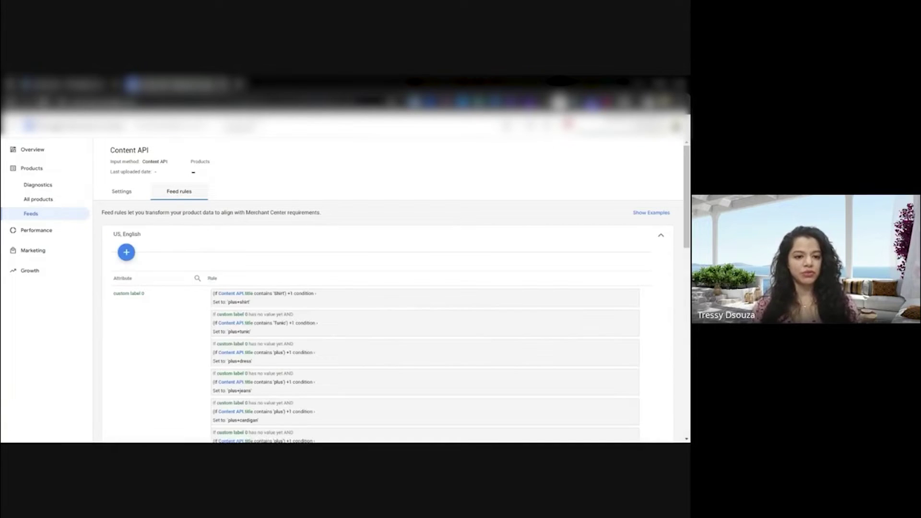
{"action": "scroll", "coordinate": [184, 336], "scroll_direction": "down", "scroll_amount": 2}
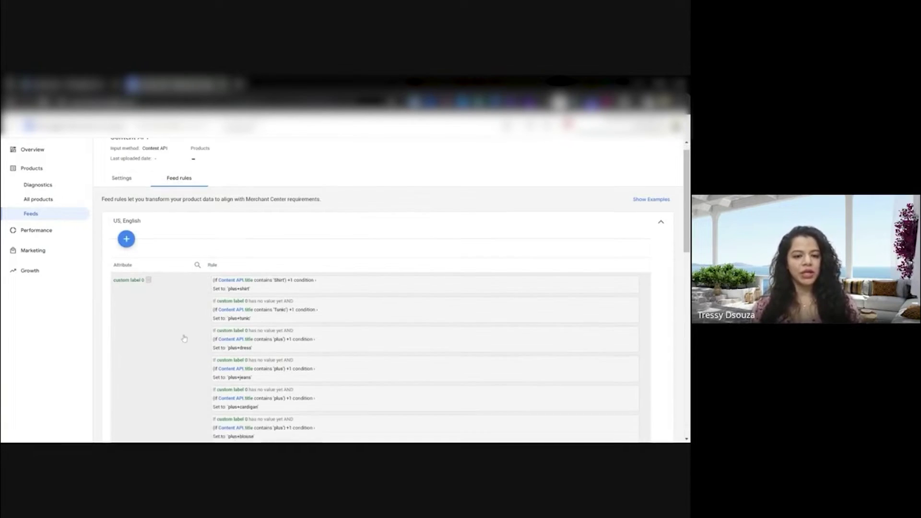
{"action": "scroll", "coordinate": [184, 339], "scroll_direction": "down", "scroll_amount": 1}
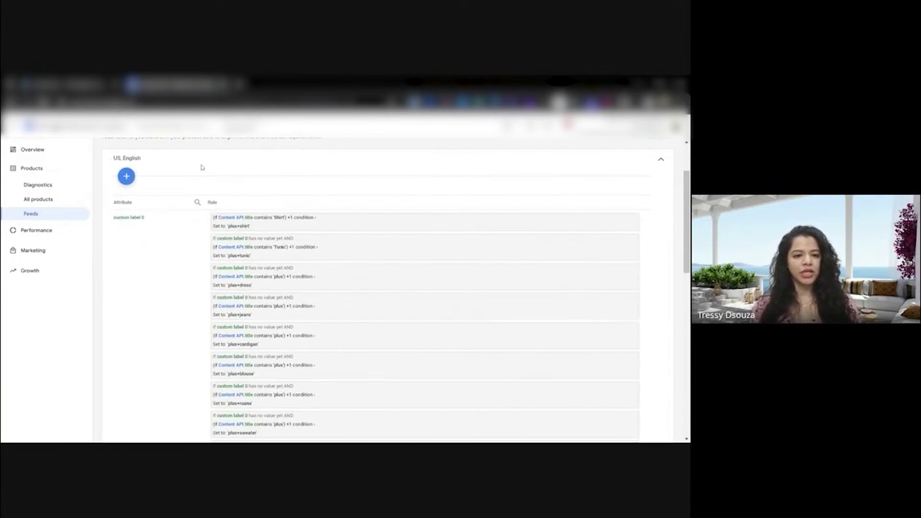
{"action": "scroll", "coordinate": [269, 232], "scroll_direction": "down", "scroll_amount": 10}
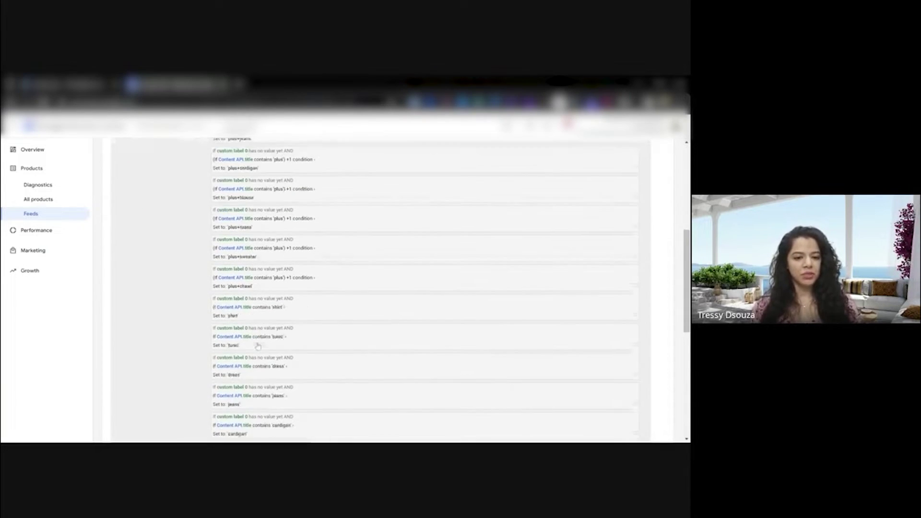
{"action": "scroll", "coordinate": [258, 346], "scroll_direction": "up", "scroll_amount": 3}
{"action": "scroll", "coordinate": [258, 345], "scroll_direction": "up", "scroll_amount": 10}
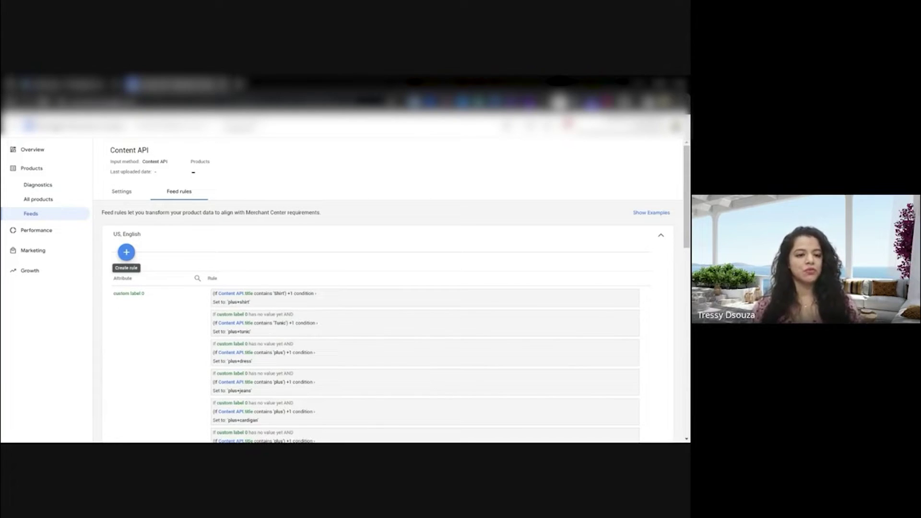
Create a new feed rule for the custom label 4 attribute.
{"action": "left_click", "coordinate": [125, 254]}
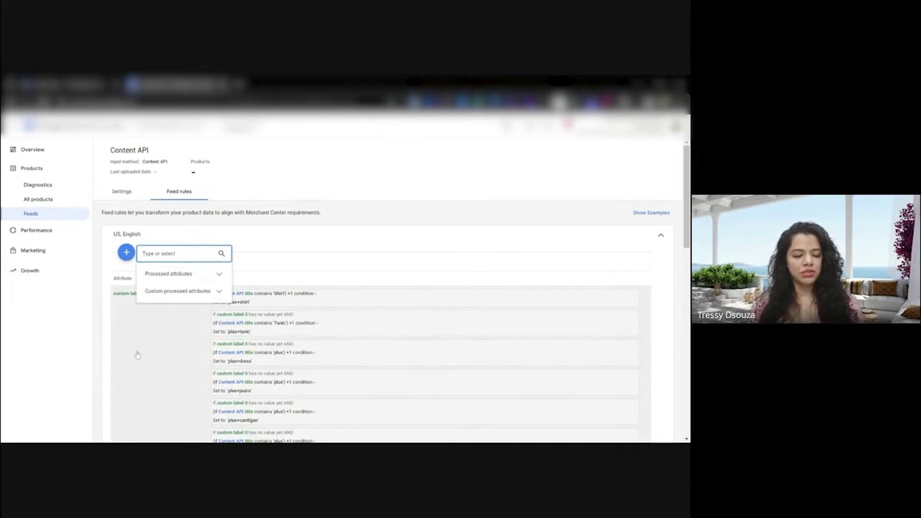
{"action": "left_click", "coordinate": [133, 260]}
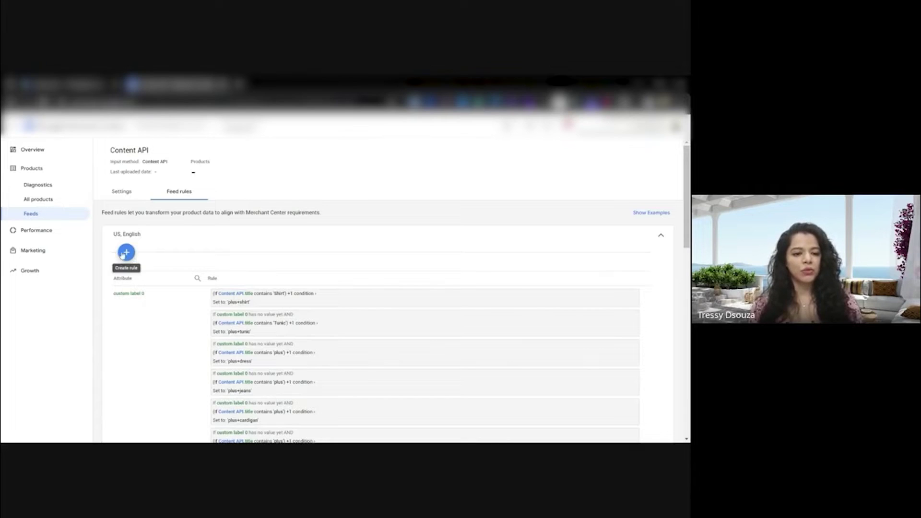
{"action": "left_click", "coordinate": [127, 253]}
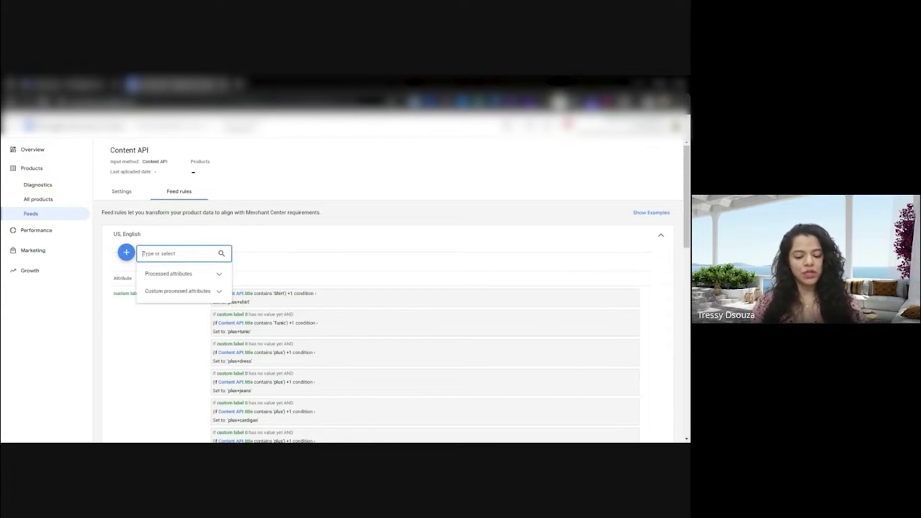
{"action": "type", "text": "custom"}
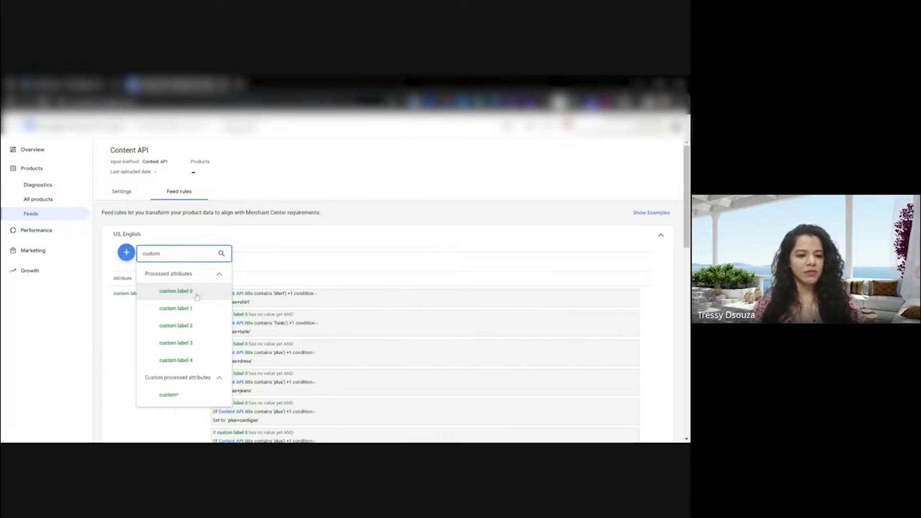
{"action": "left_click", "coordinate": [177, 363]}
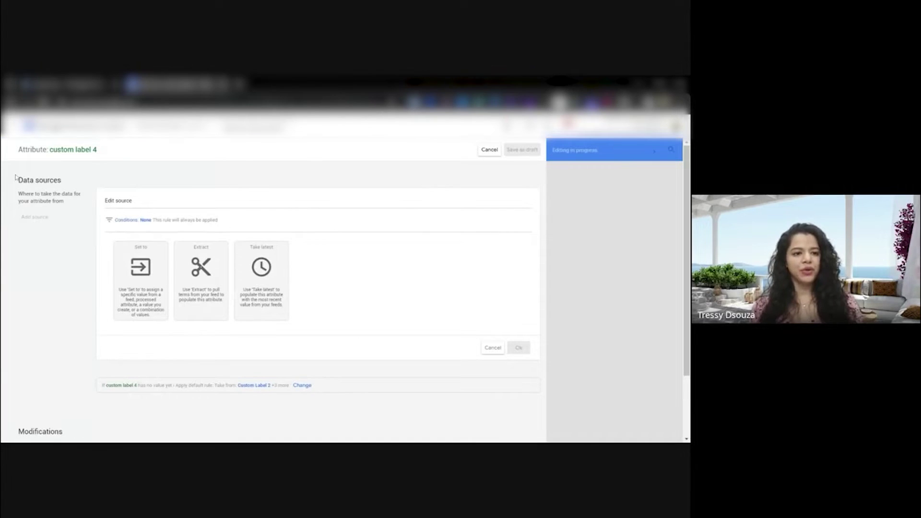
{"action": "left_click_drag", "start_coordinate": [15, 178], "coordinate": [135, 188]}
{"action": "left_click", "coordinate": [138, 174]}
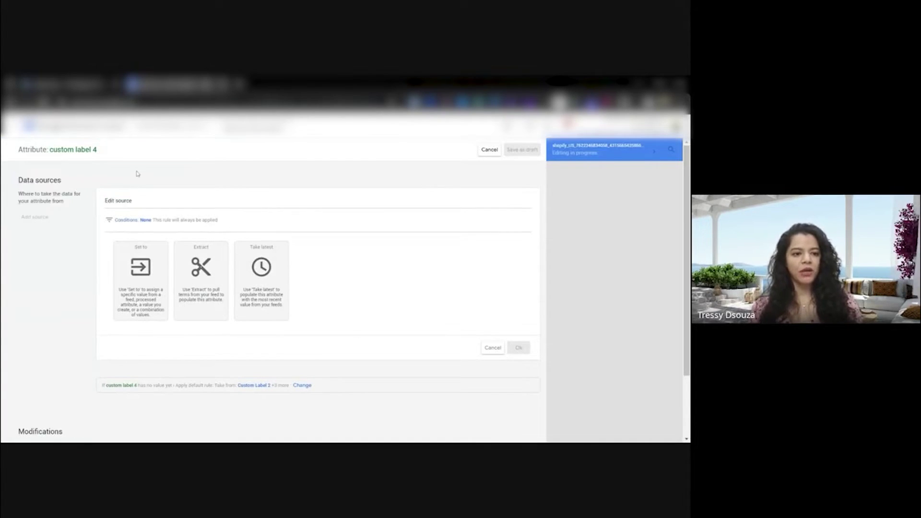
Add a condition to the custom label 4 source that the Content API title contains 'Tunic'.
{"action": "left_click", "coordinate": [127, 221]}
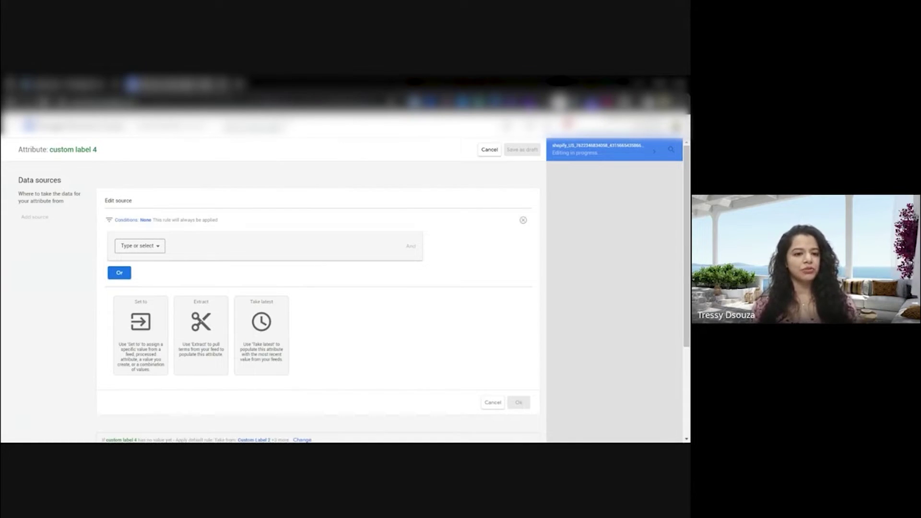
{"action": "left_click", "coordinate": [144, 248]}
{"action": "type", "text": "title"}
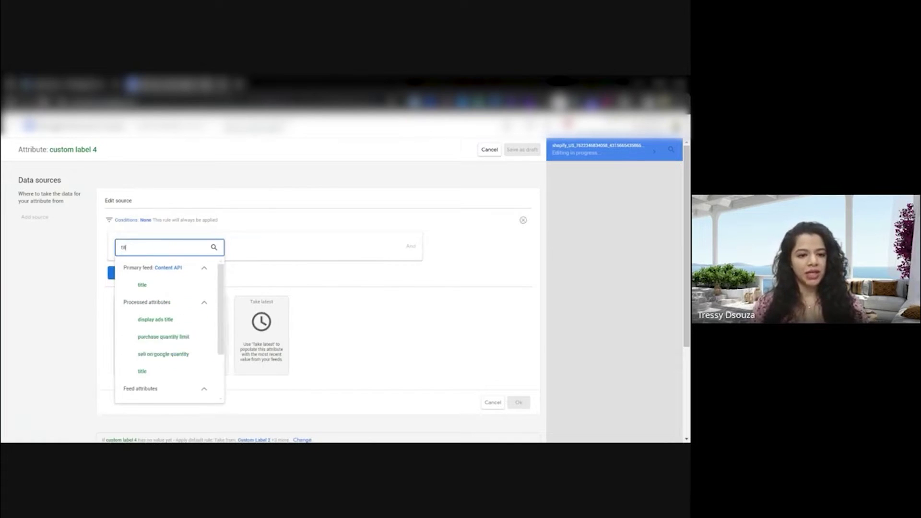
{"action": "left_click", "coordinate": [152, 287]}
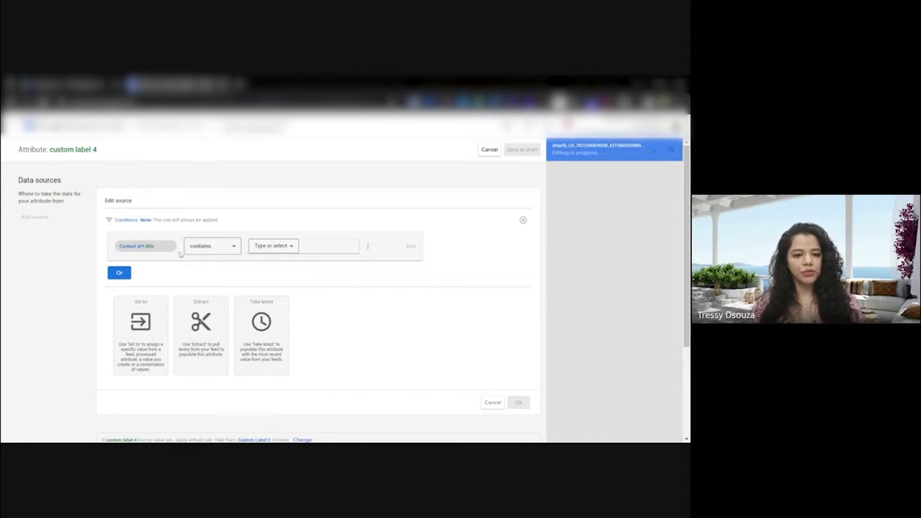
{"action": "left_click", "coordinate": [217, 253]}
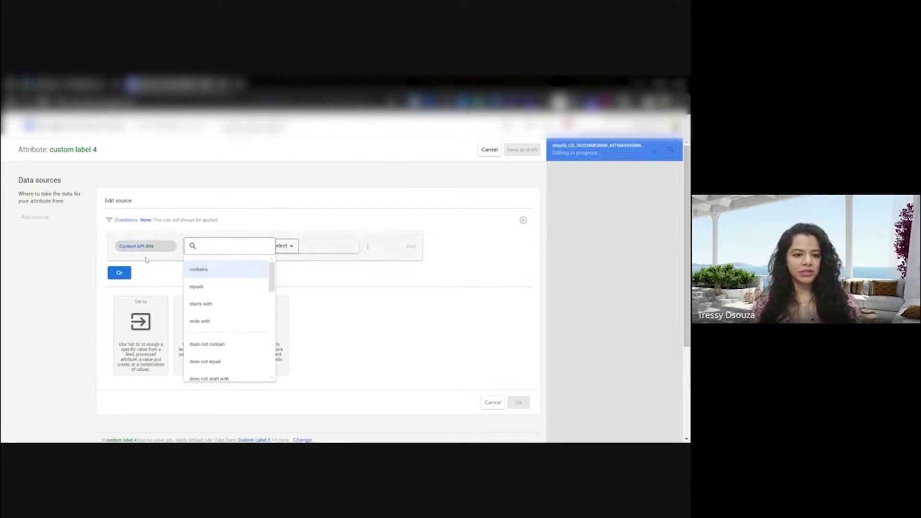
{"action": "left_click", "coordinate": [221, 274]}
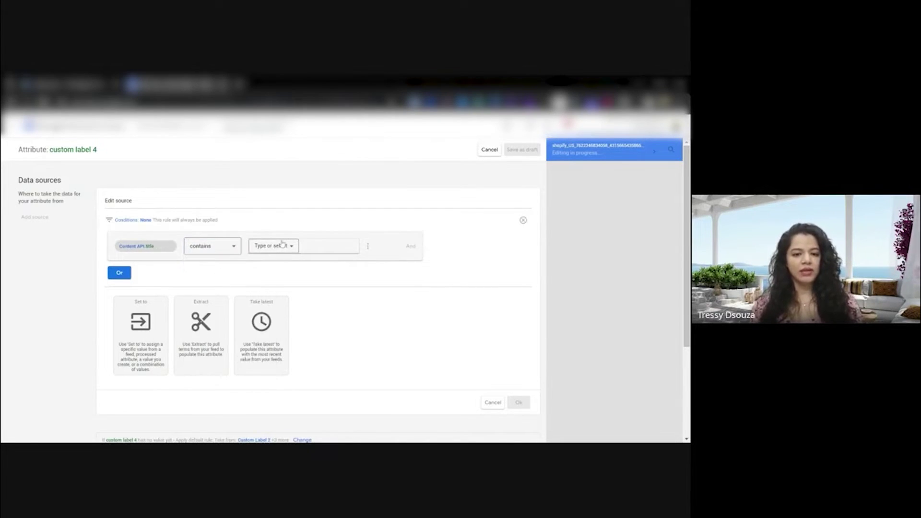
{"action": "left_click", "coordinate": [280, 245]}
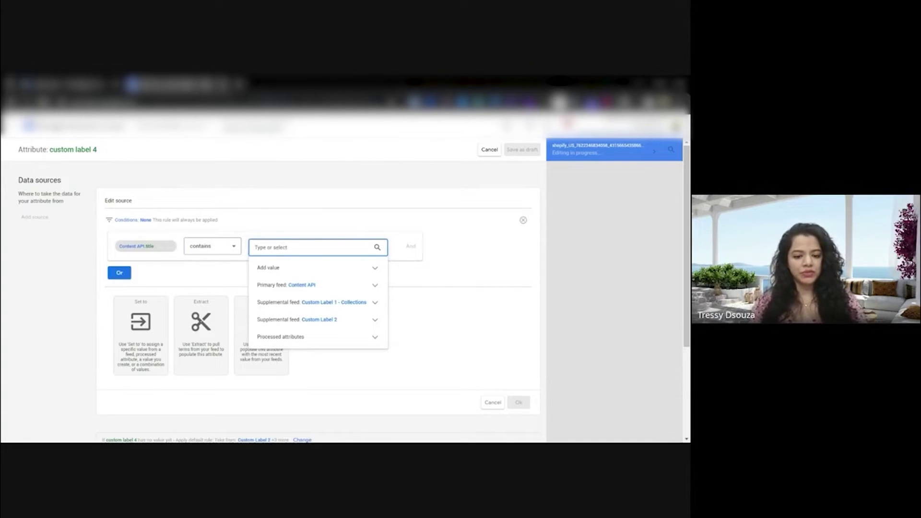
{"action": "type", "text": "Tunic"}
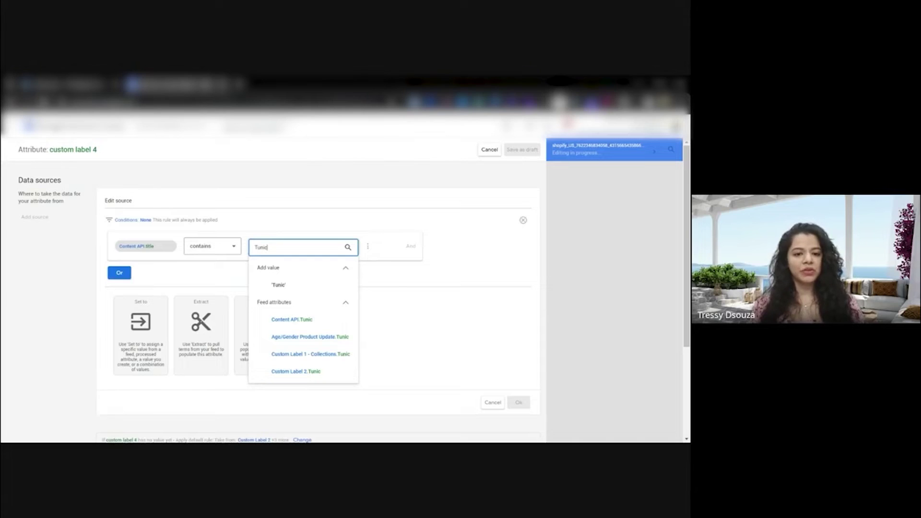
{"action": "left_click_drag", "start_coordinate": [265, 247], "coordinate": [253, 249]}
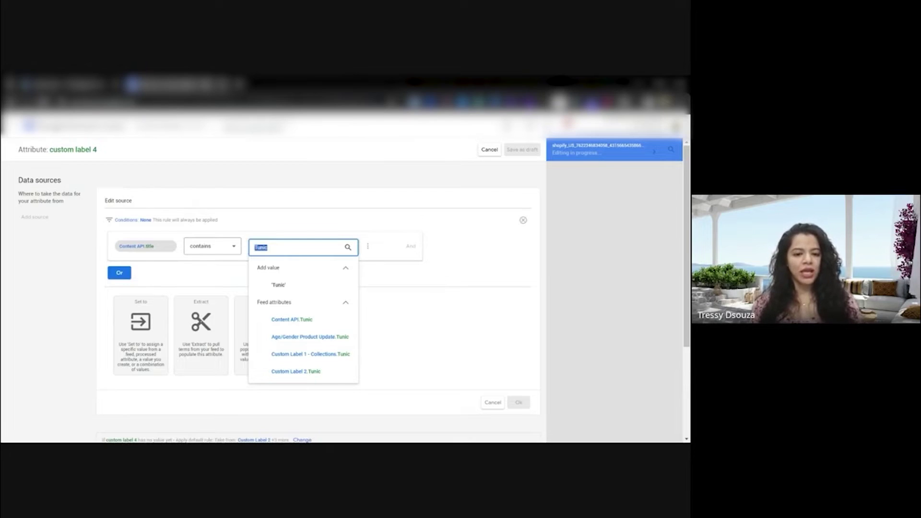
{"action": "left_click", "coordinate": [268, 288]}
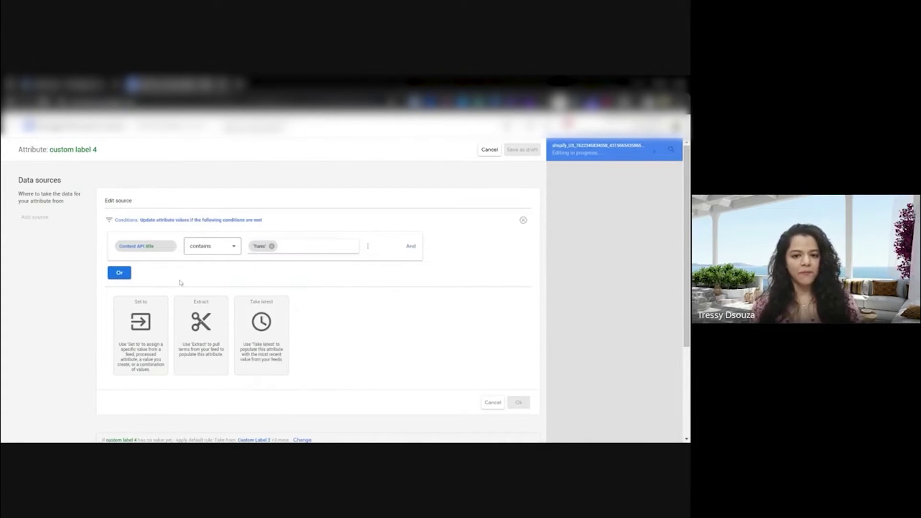
Set the custom label 4 value to 'tunic' for titles containing 'Tunic' and confirm the source.
{"action": "left_click", "coordinate": [134, 340]}
{"action": "scroll", "coordinate": [177, 334], "scroll_direction": "down", "scroll_amount": 2}
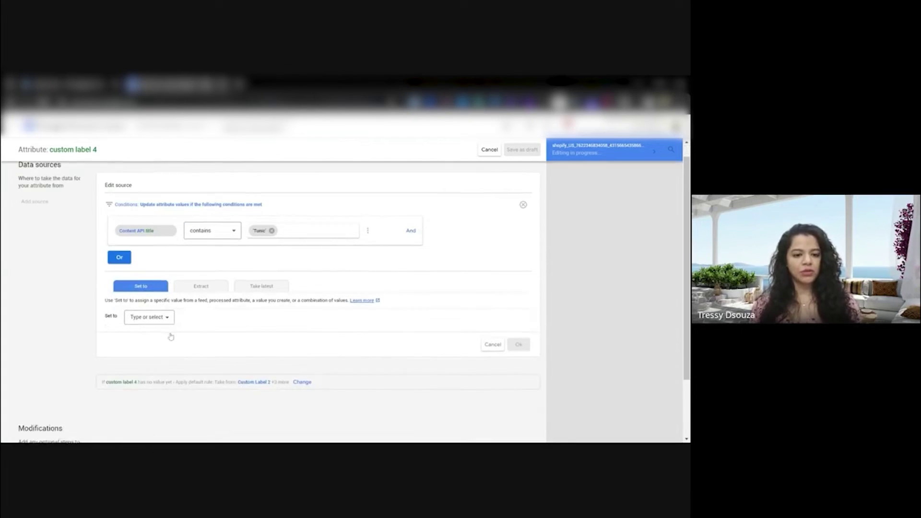
{"action": "scroll", "coordinate": [162, 269], "scroll_direction": "up", "scroll_amount": 1}
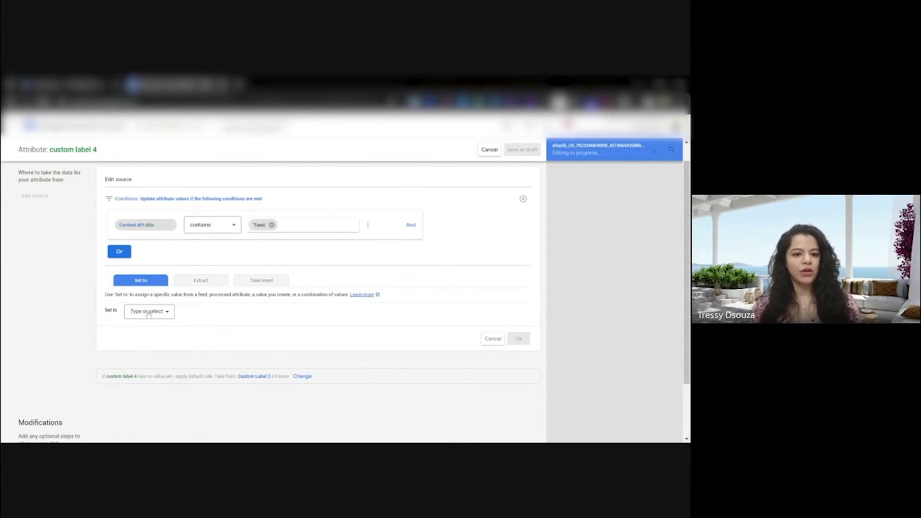
{"action": "left_click", "coordinate": [155, 229]}
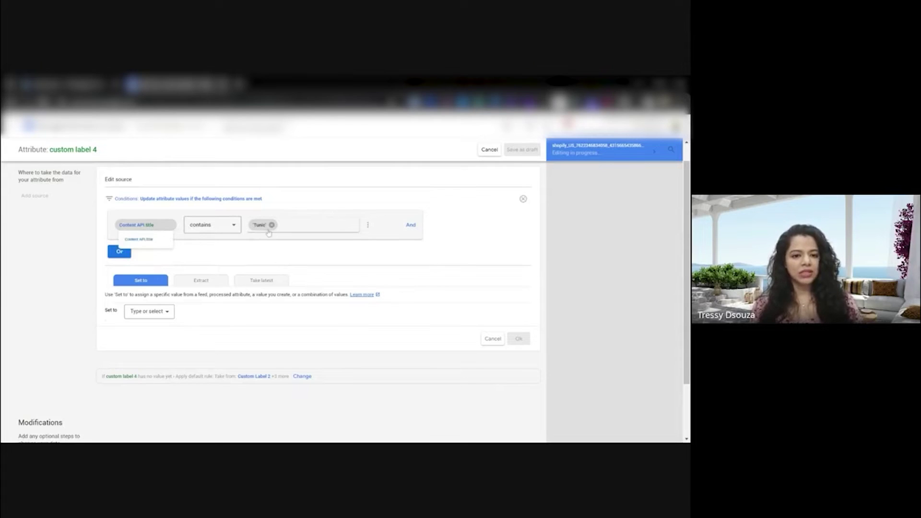
{"action": "left_click", "coordinate": [159, 312]}
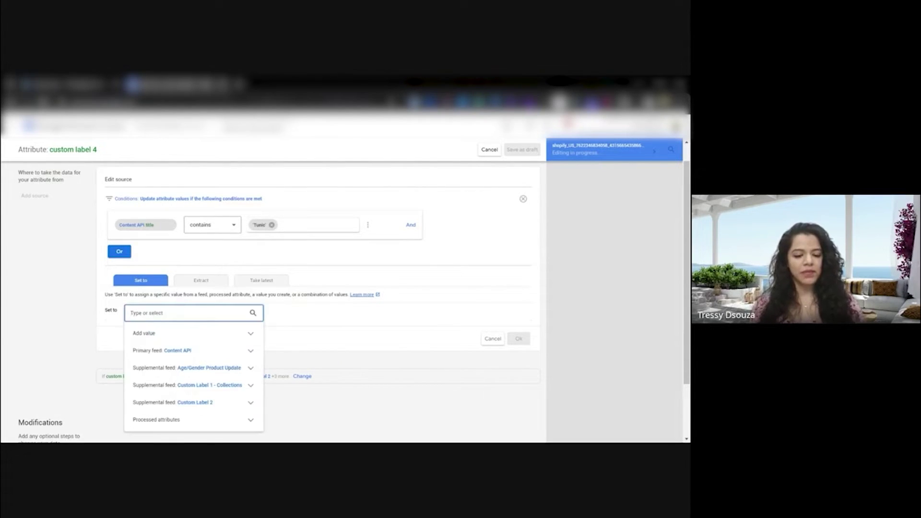
{"action": "type", "text": "tunic"}
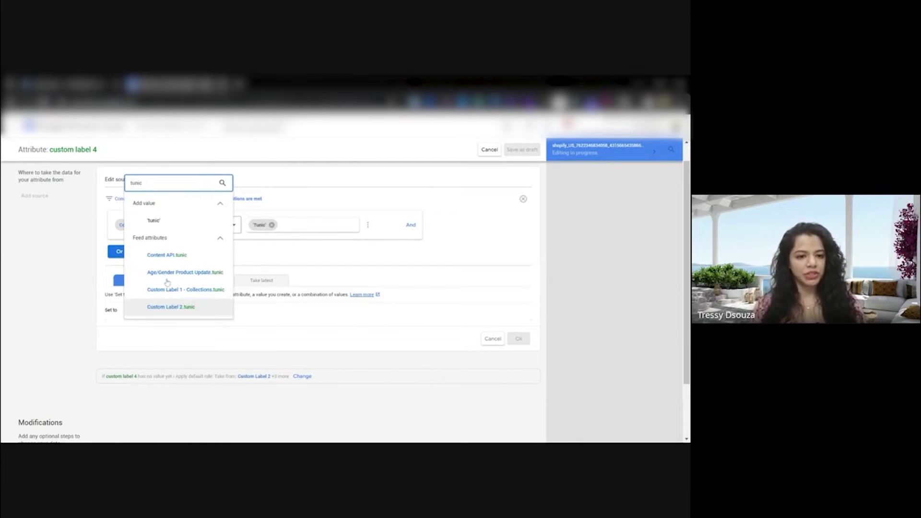
{"action": "left_click", "coordinate": [153, 220]}
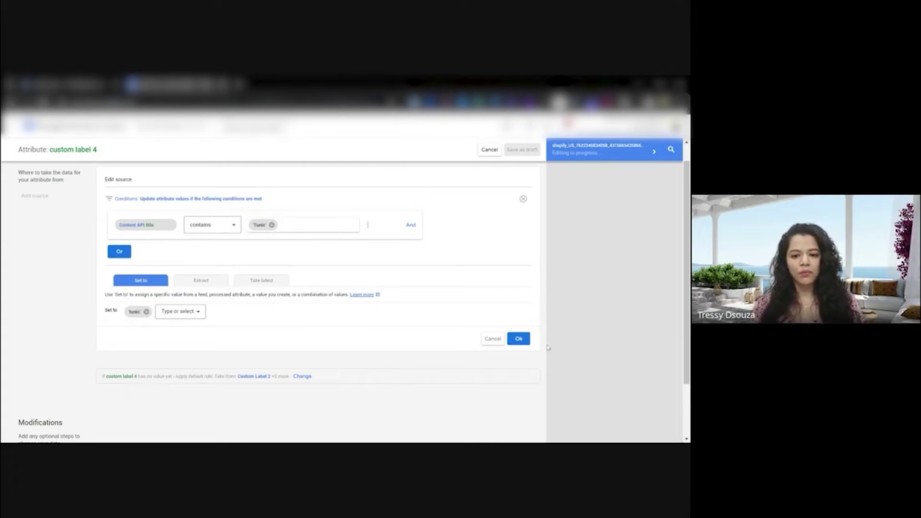
{"action": "left_click", "coordinate": [518, 339]}
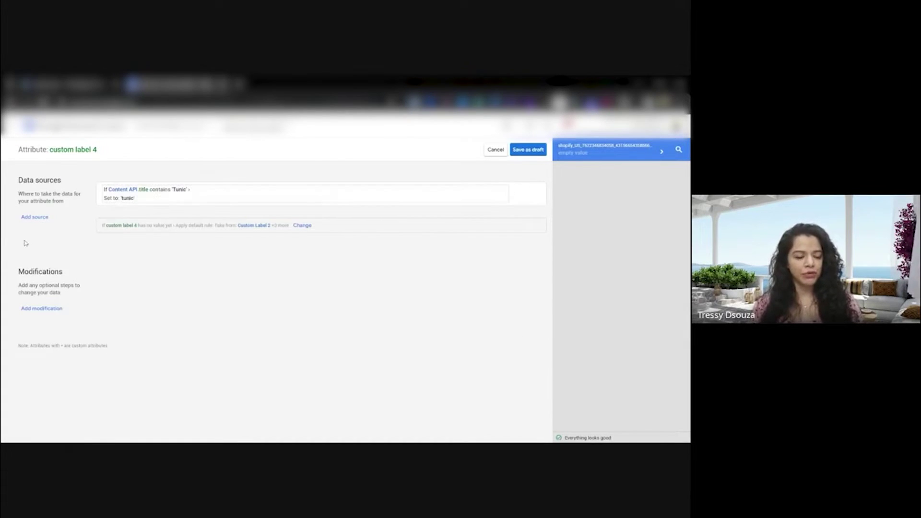
Add a second custom label 4 data source with the condition that Content API.tile contains 'Dress'.
{"action": "left_click", "coordinate": [35, 220]}
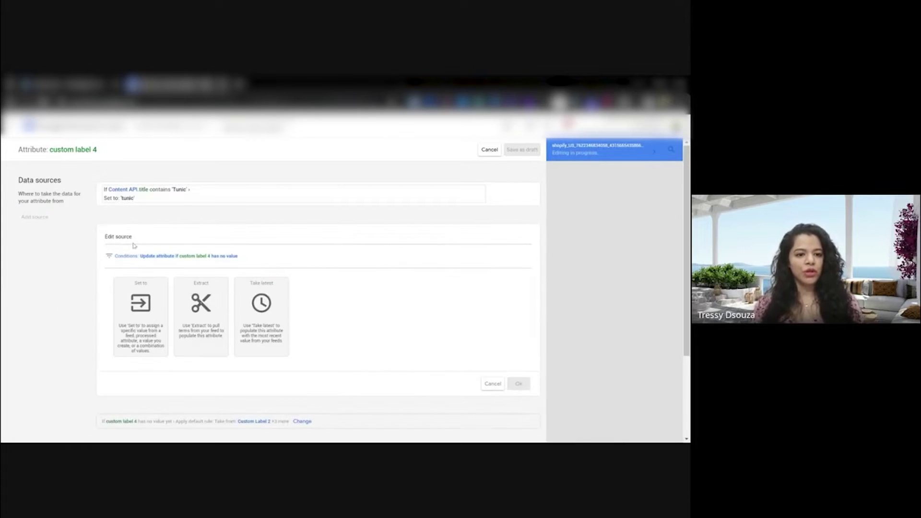
{"action": "left_click", "coordinate": [136, 257]}
{"action": "left_click", "coordinate": [138, 282]}
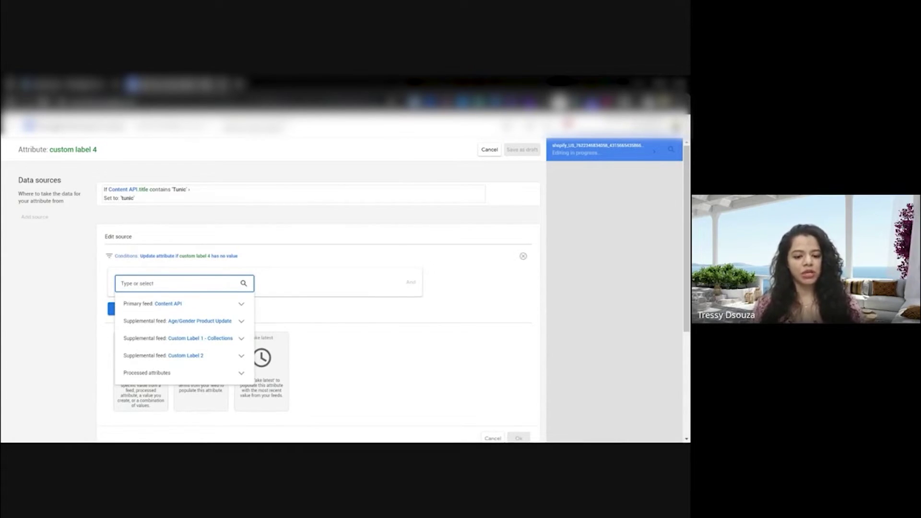
{"action": "type", "text": "title"}
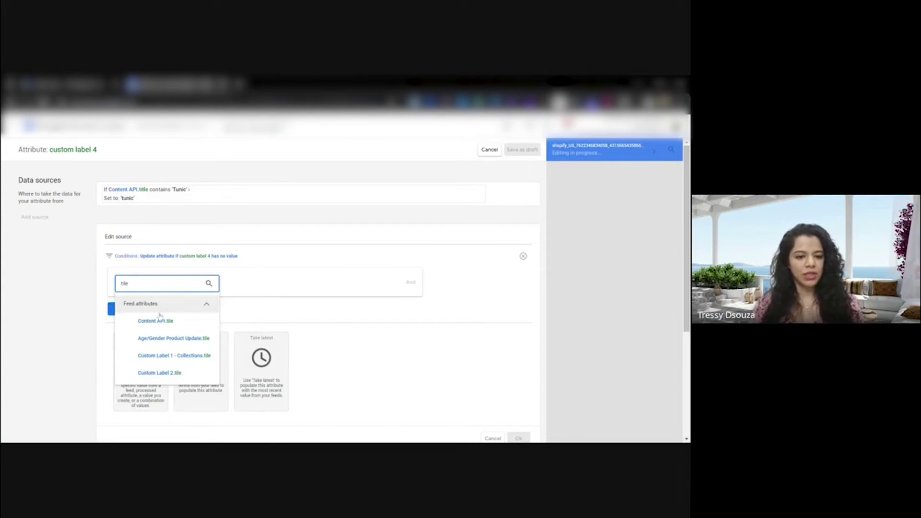
{"action": "left_click", "coordinate": [163, 323]}
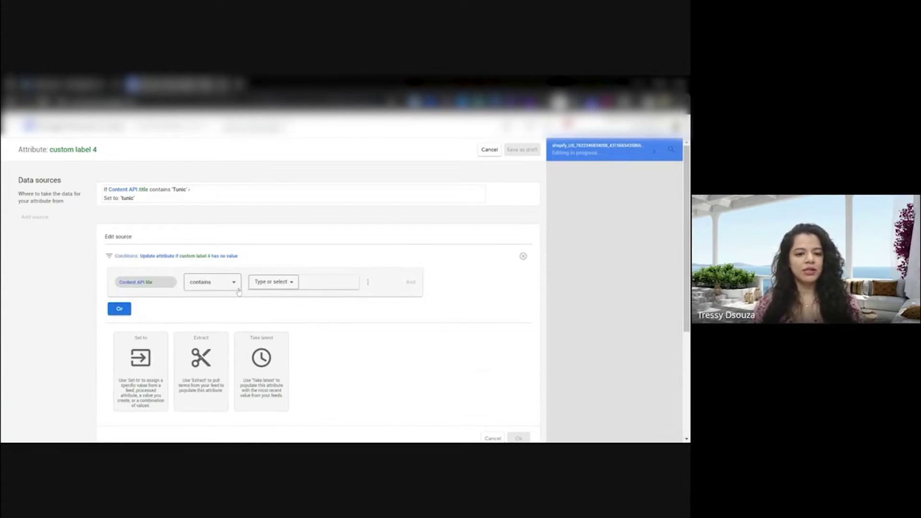
{"action": "left_click", "coordinate": [278, 284]}
{"action": "type", "text": "dress"}
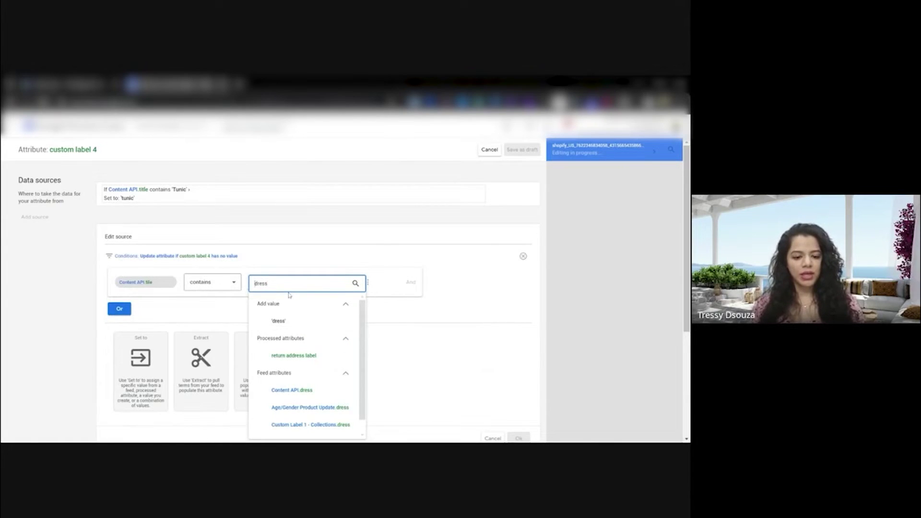
{"action": "key", "text": "Home"}
{"action": "key", "text": "Delete"}
{"action": "type", "text": "D"}
{"action": "left_click", "coordinate": [285, 319]}
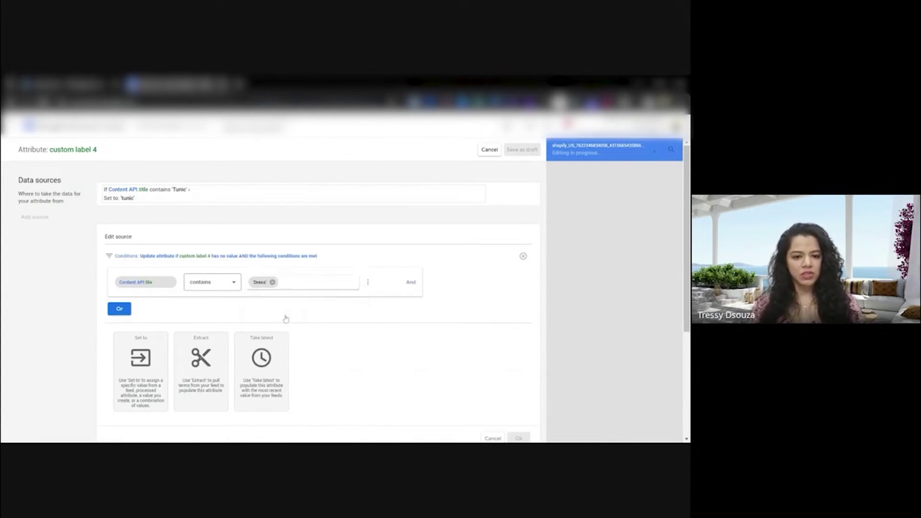
Set the second source's value to 'dress' and save the custom label 4 rule as a draft.
{"action": "left_click", "coordinate": [159, 393]}
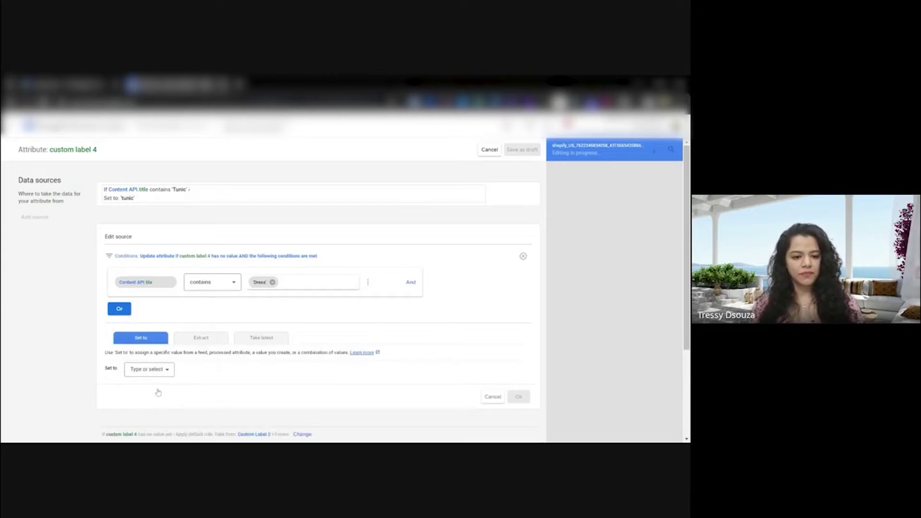
{"action": "scroll", "coordinate": [162, 260], "scroll_direction": "down", "scroll_amount": 3}
{"action": "left_click", "coordinate": [157, 240]}
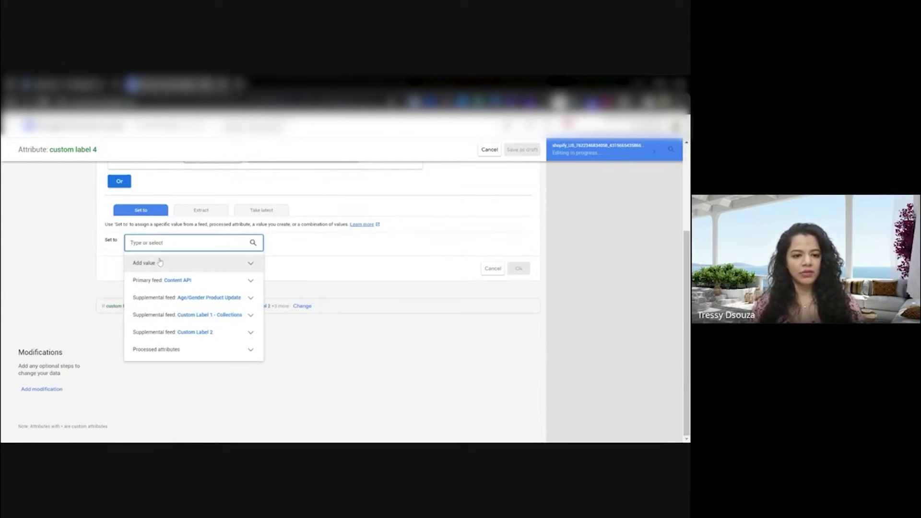
{"action": "type", "text": "dress"}
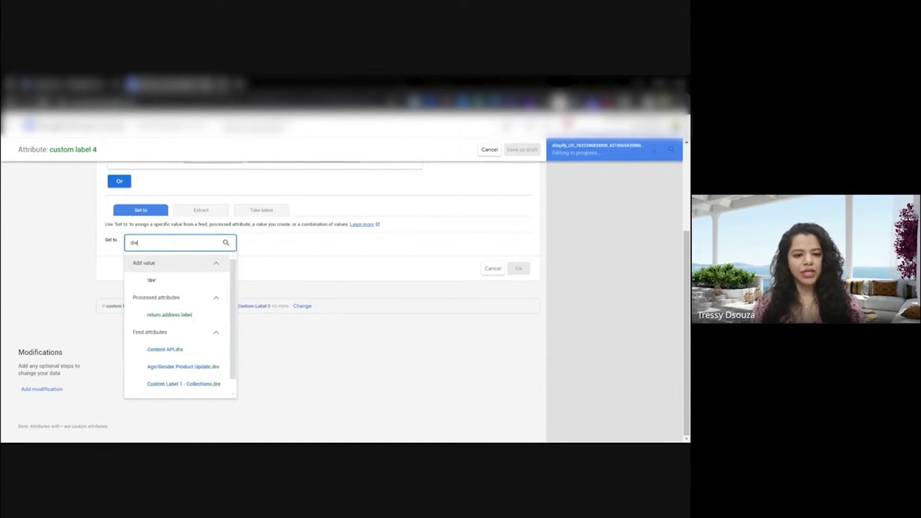
{"action": "left_click", "coordinate": [160, 277]}
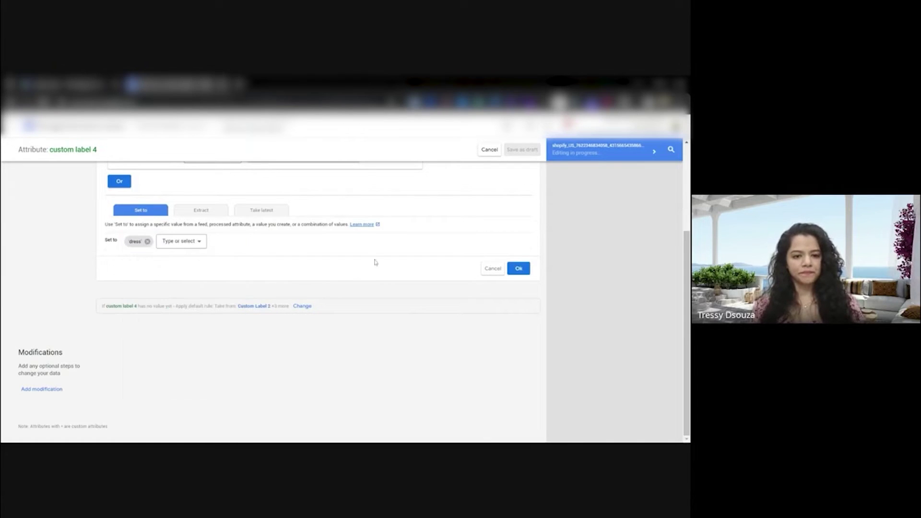
{"action": "left_click", "coordinate": [518, 269]}
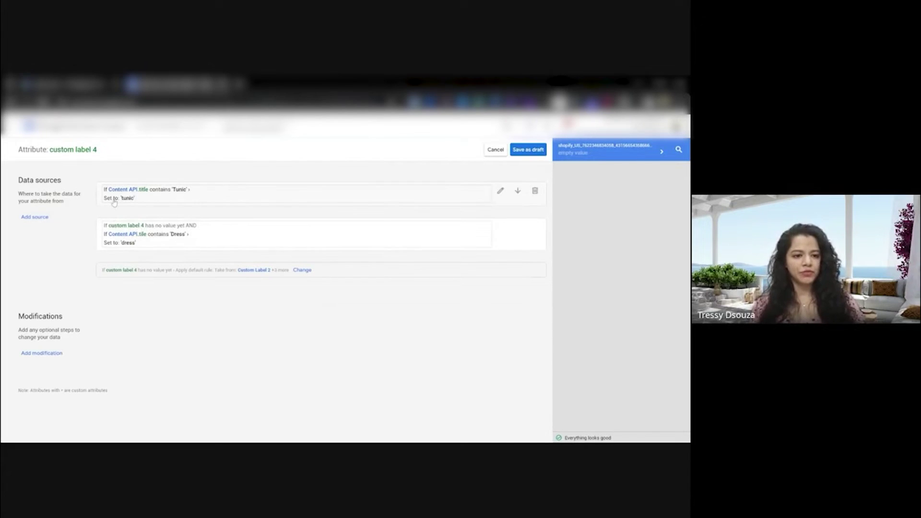
{"action": "left_click", "coordinate": [532, 152]}
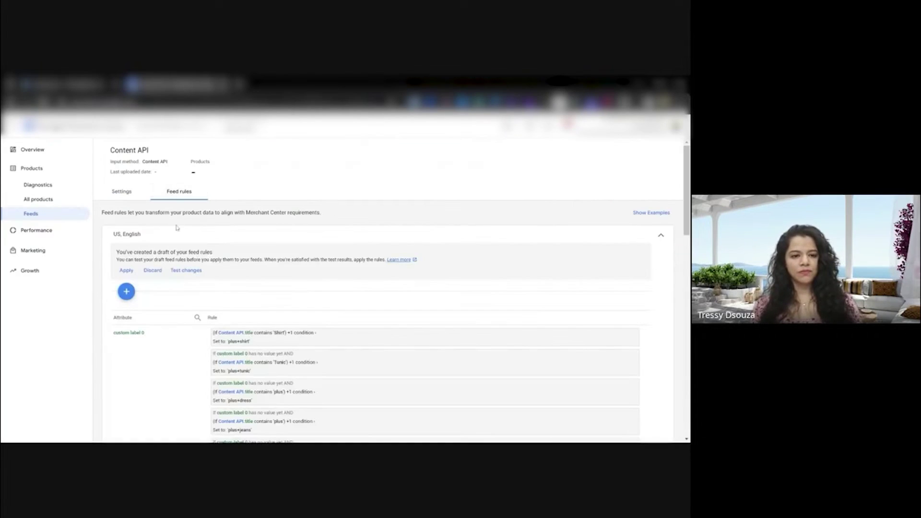
Review the draft custom label 4 rule in the feed rules list and the note about testing draft rules.
{"action": "scroll", "coordinate": [178, 319], "scroll_direction": "down", "scroll_amount": 3}
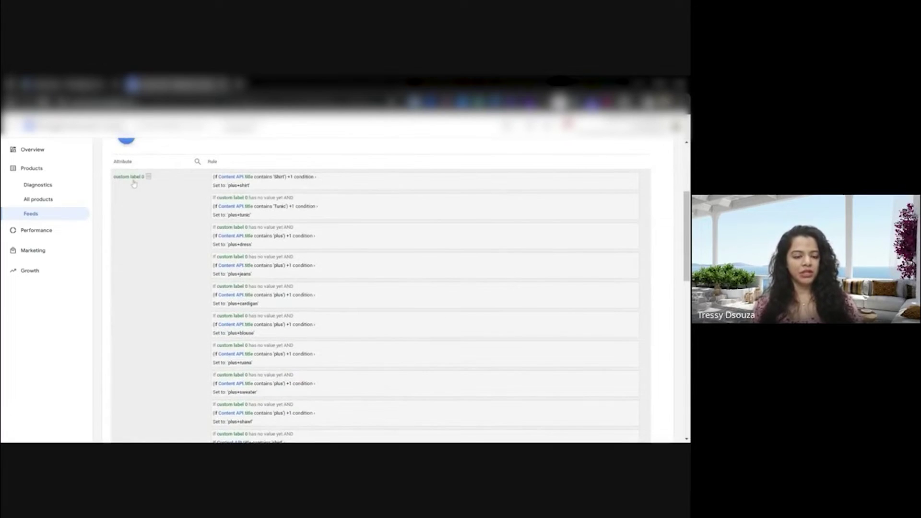
{"action": "scroll", "coordinate": [168, 203], "scroll_direction": "down", "scroll_amount": 2}
{"action": "scroll", "coordinate": [168, 202], "scroll_direction": "up", "scroll_amount": 2}
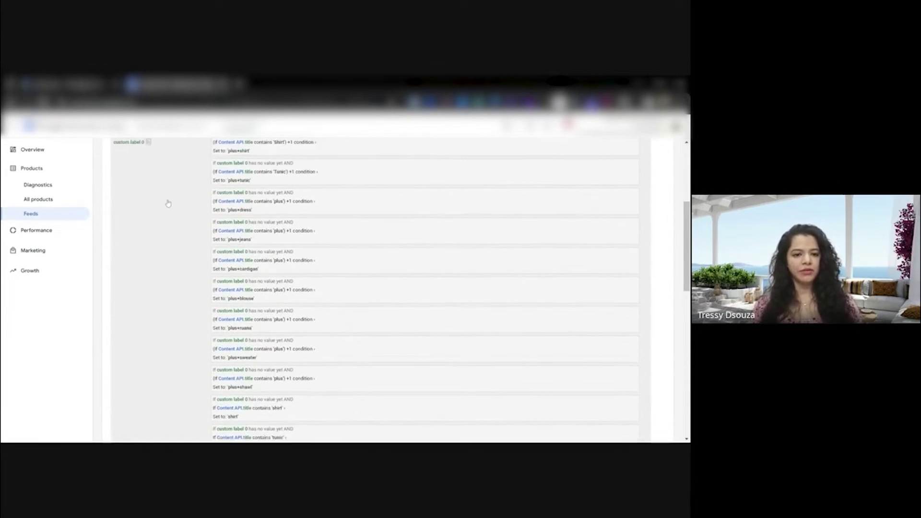
{"action": "scroll", "coordinate": [168, 204], "scroll_direction": "down", "scroll_amount": 10}
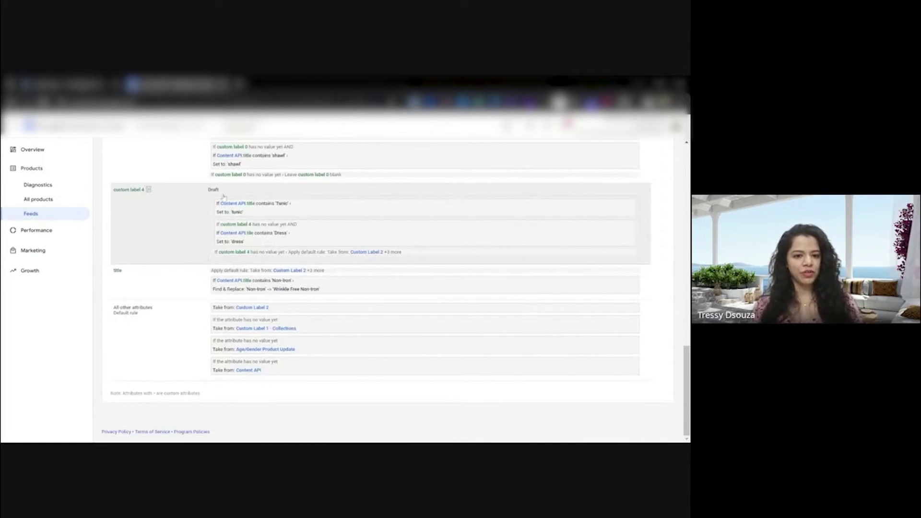
{"action": "scroll", "coordinate": [249, 260], "scroll_direction": "up", "scroll_amount": 12}
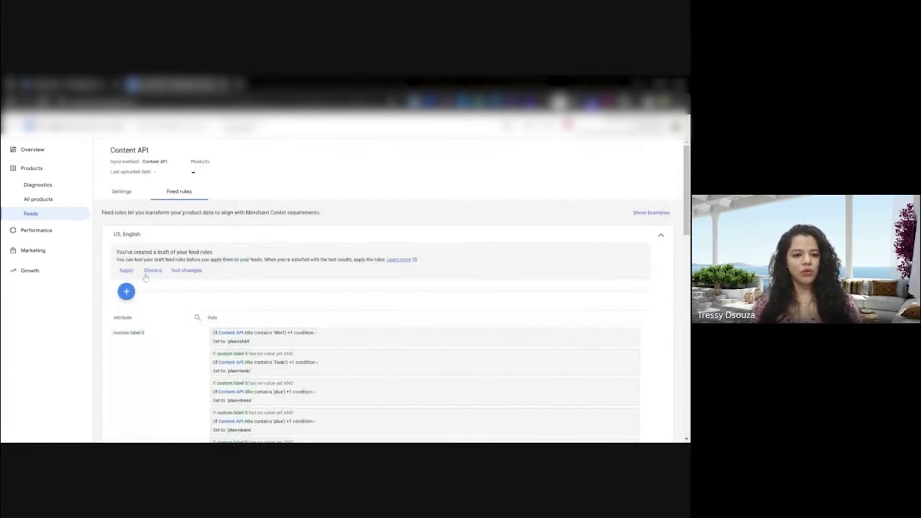
{"action": "left_click_drag", "start_coordinate": [115, 249], "coordinate": [432, 264]}
{"action": "left_click", "coordinate": [401, 265]}
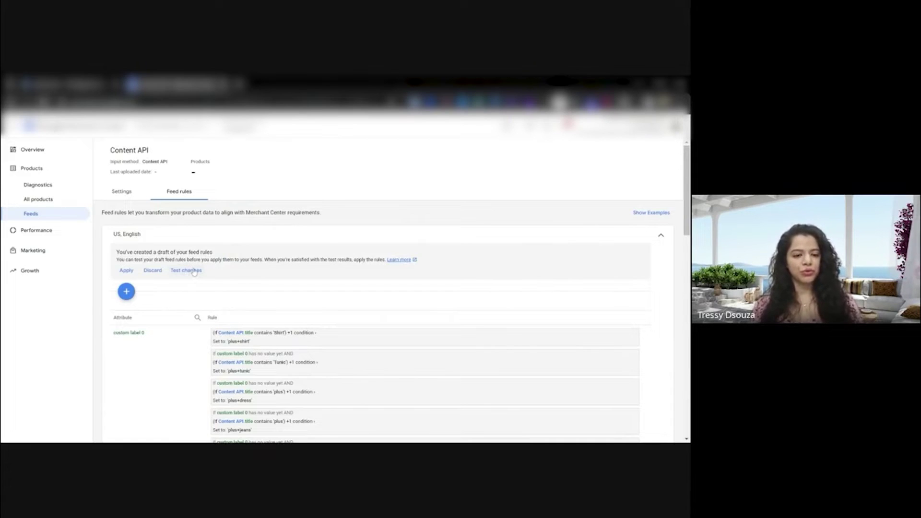
Start a test of the draft feed rule changes and apply the draft to the Content API feed.
{"action": "left_click", "coordinate": [182, 271]}
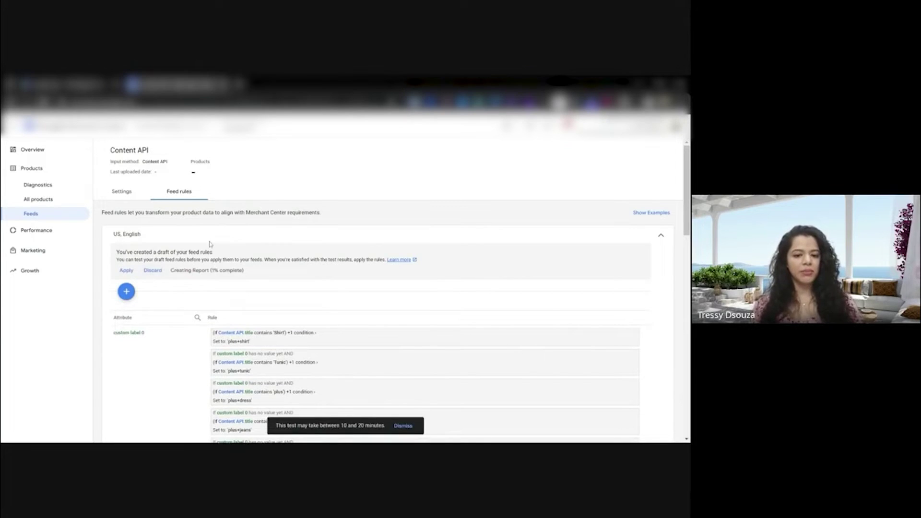
{"action": "left_click", "coordinate": [127, 271]}
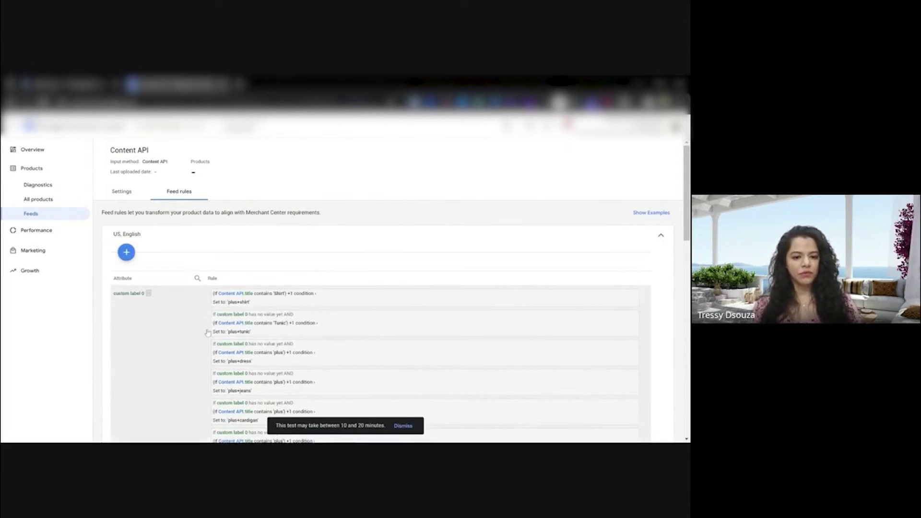
{"action": "scroll", "coordinate": [208, 333], "scroll_direction": "down", "scroll_amount": 10}
{"action": "scroll", "coordinate": [208, 333], "scroll_direction": "up", "scroll_amount": 10}
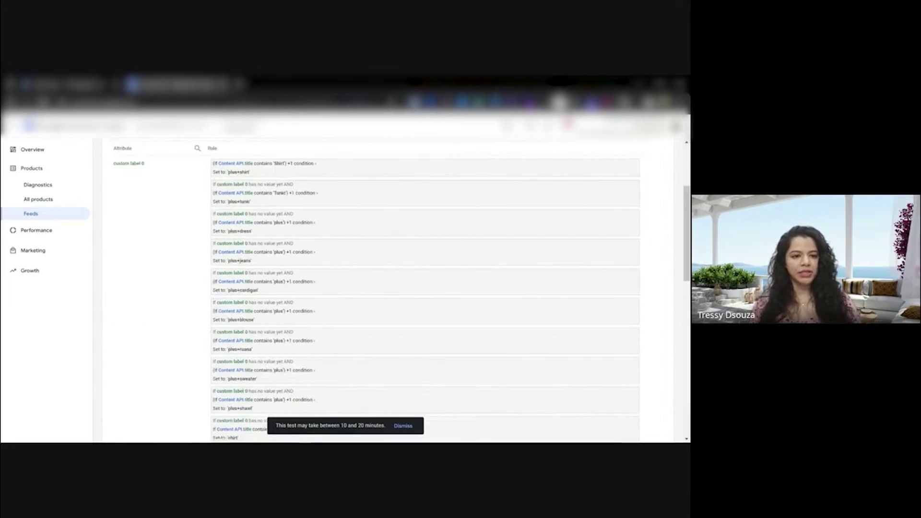
Open the All products list and apply a column selection that includes Custom label 4.
{"action": "left_click", "coordinate": [54, 200]}
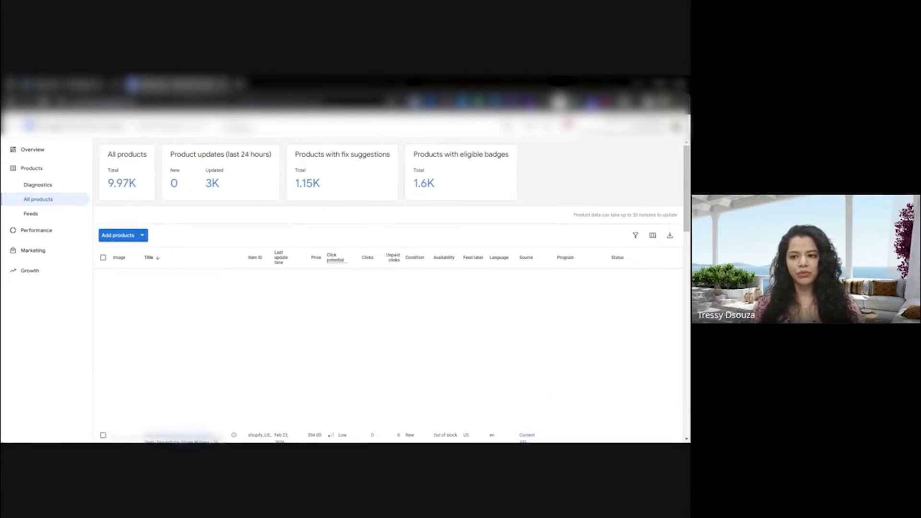
{"action": "left_click", "coordinate": [653, 236]}
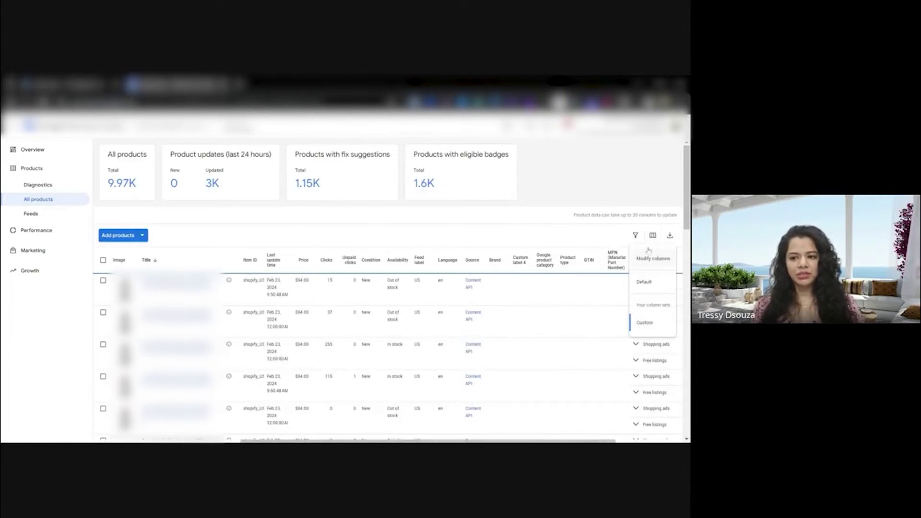
{"action": "left_click", "coordinate": [661, 262]}
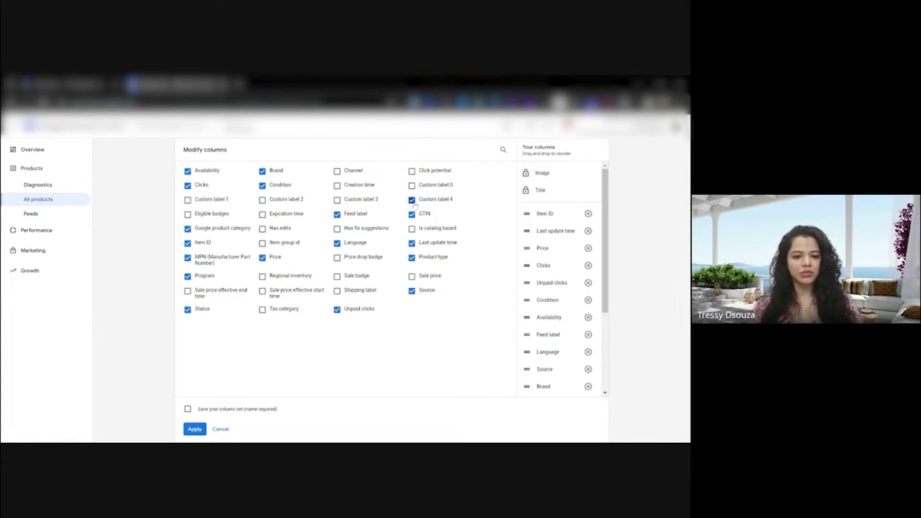
{"action": "left_click", "coordinate": [195, 430]}
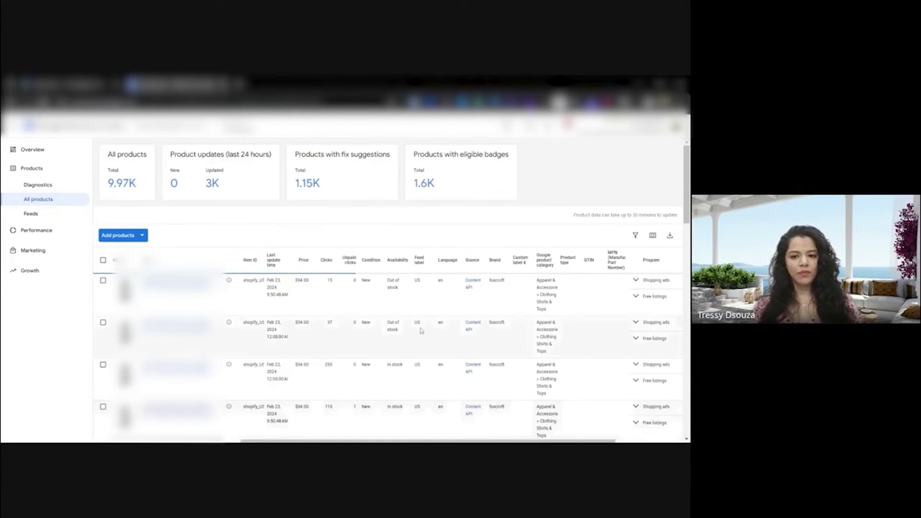
{"action": "scroll", "coordinate": [417, 262], "scroll_direction": "down", "scroll_amount": 1}
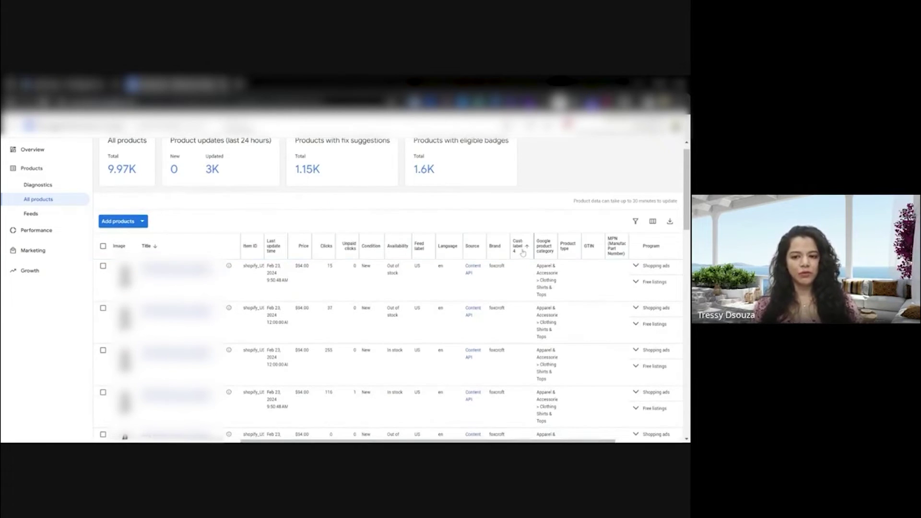
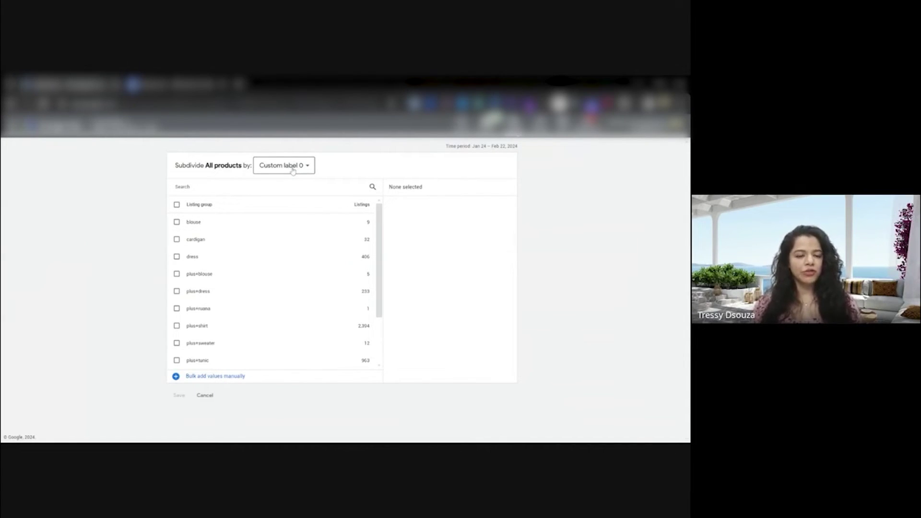
Look over the attributes available for subdividing all products in the Google Ads listing groups.
{"action": "left_click", "coordinate": [293, 169]}
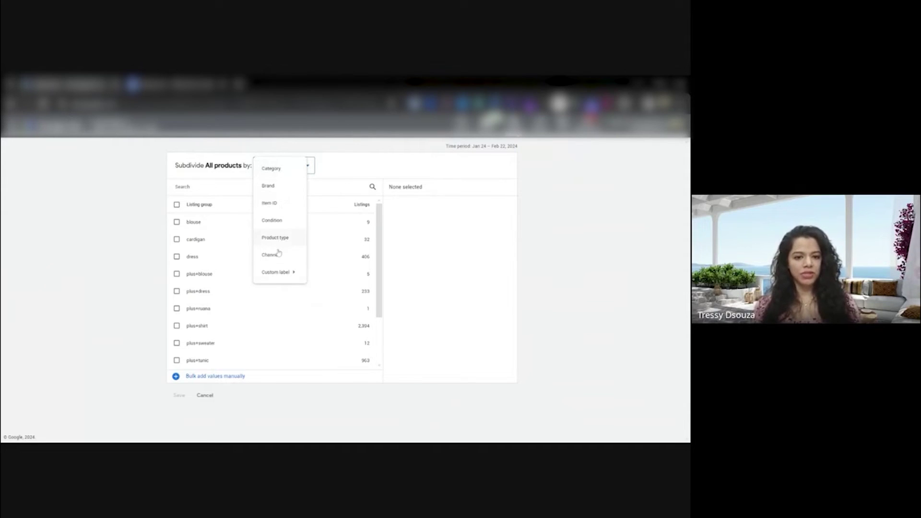
{"action": "left_click", "coordinate": [149, 231]}
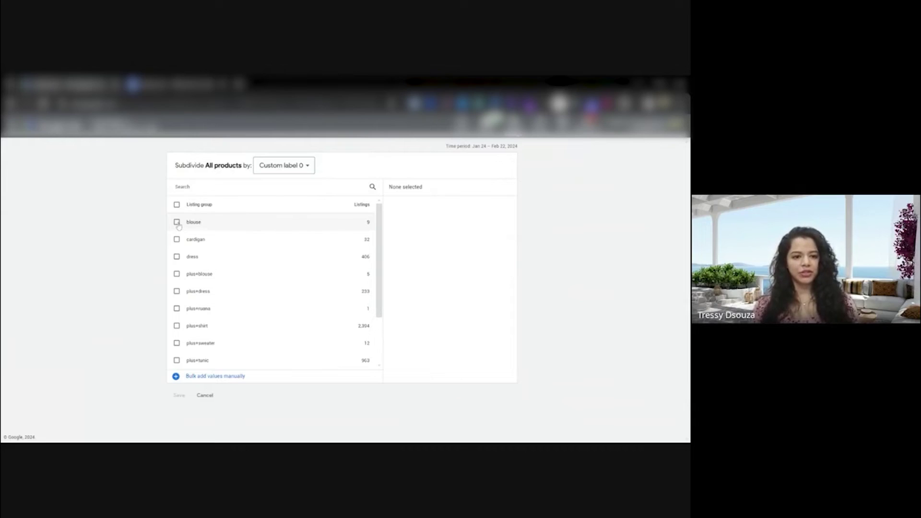
Mark blouse under Custom label 0 as a subdivision of all products and cancel without saving.
{"action": "left_click", "coordinate": [176, 222]}
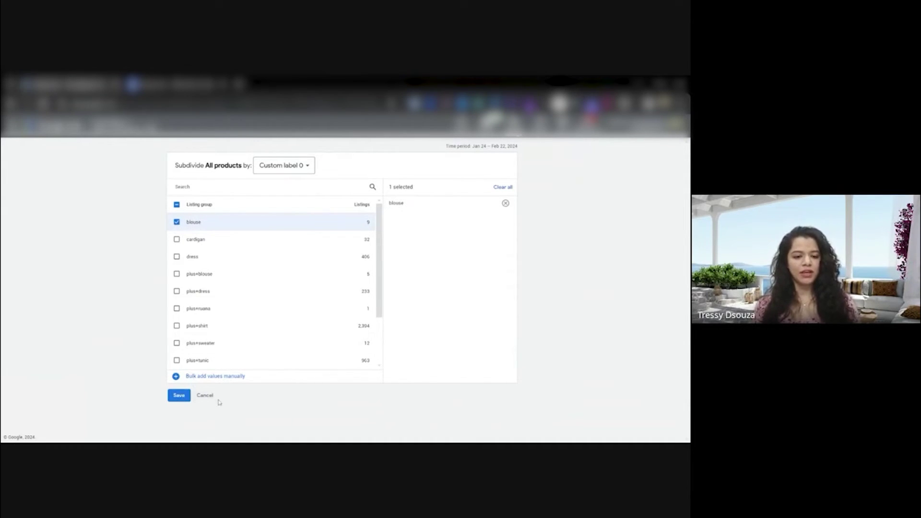
{"action": "left_click", "coordinate": [211, 399]}
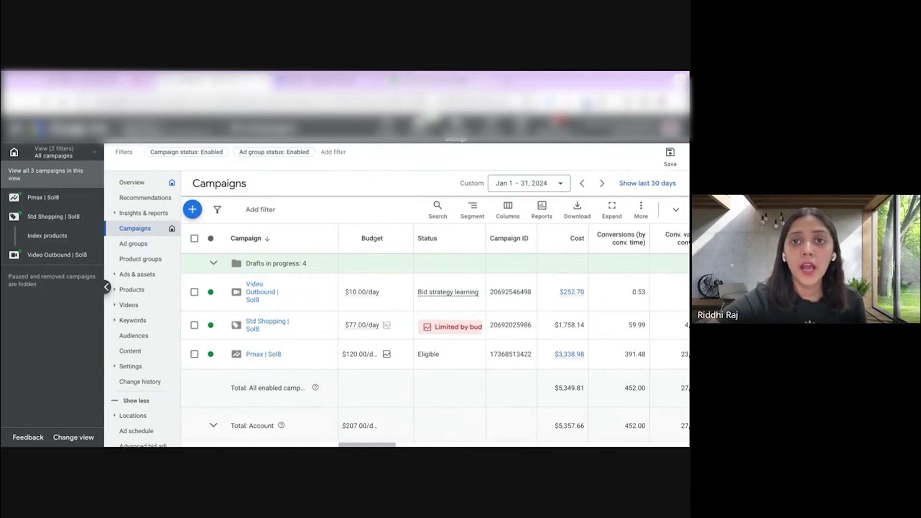
Switch to the product spreadsheet in Google Sheets and review its title and id columns.
{"action": "key", "text": "ctrl+Tab"}
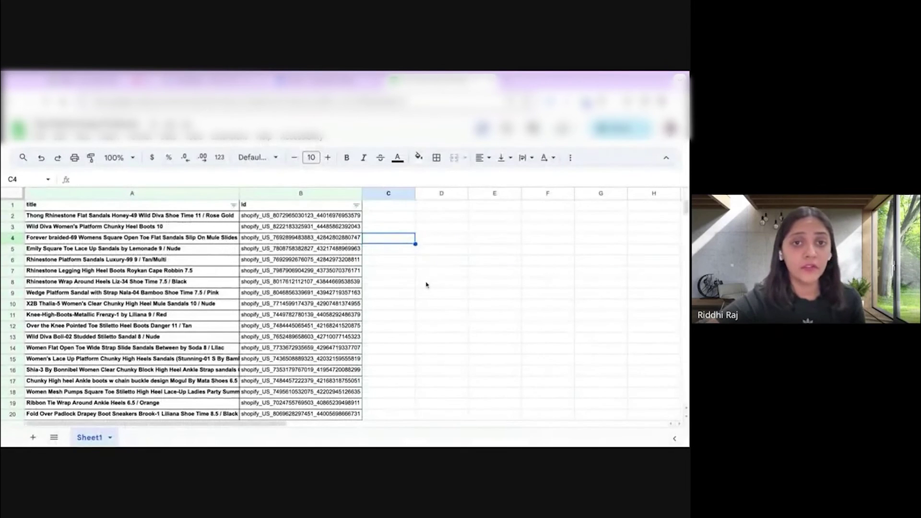
{"action": "left_click", "coordinate": [117, 194]}
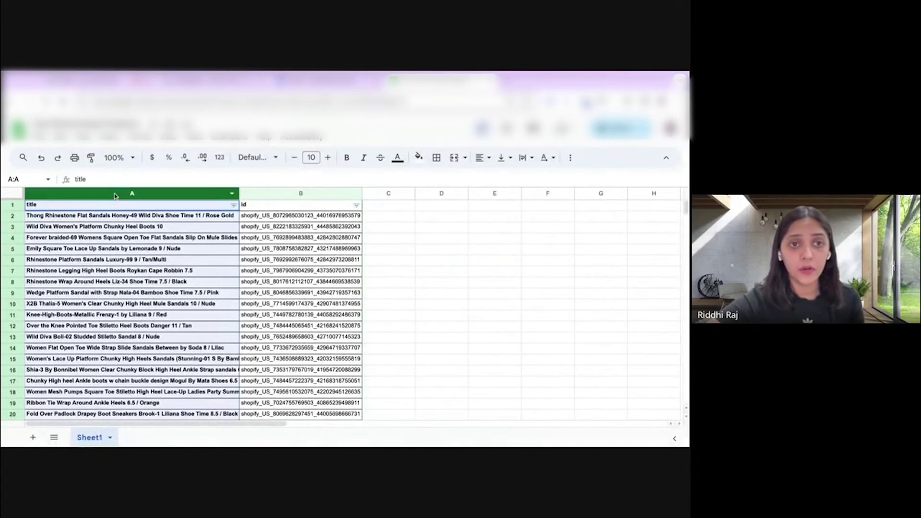
{"action": "left_click", "coordinate": [260, 197]}
{"action": "left_click", "coordinate": [211, 195]}
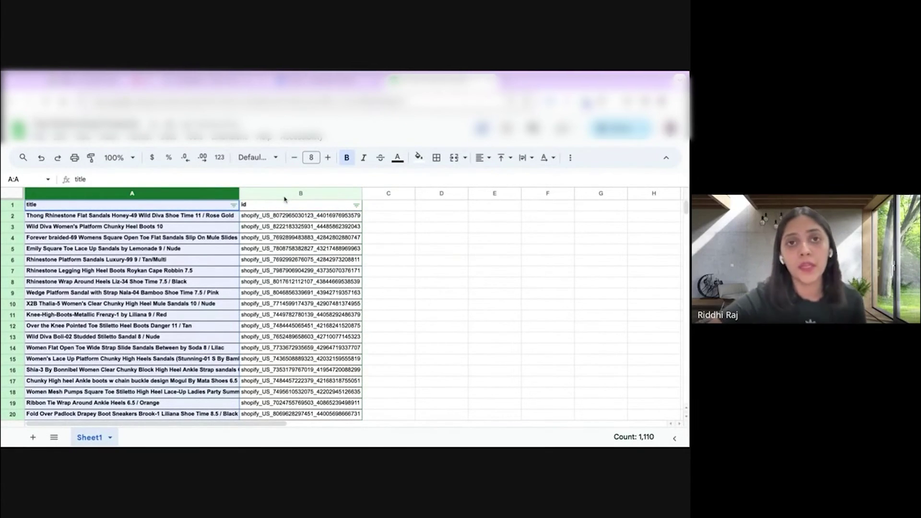
Switch to Merchant Center's feeds and start a supplemental feed named "Top Performing products" with Google Sheets as the input method.
{"action": "key", "text": "ctrl+Tab"}
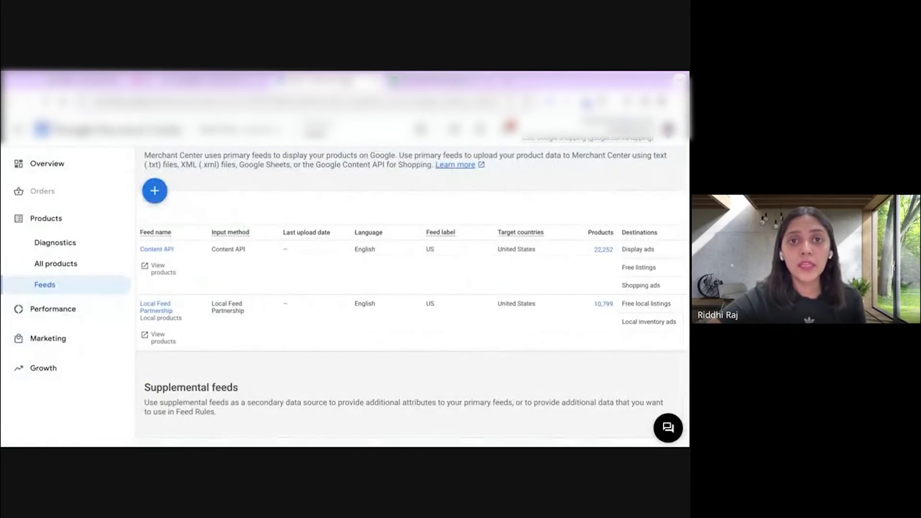
{"action": "scroll", "coordinate": [373, 226], "scroll_direction": "up", "scroll_amount": 1}
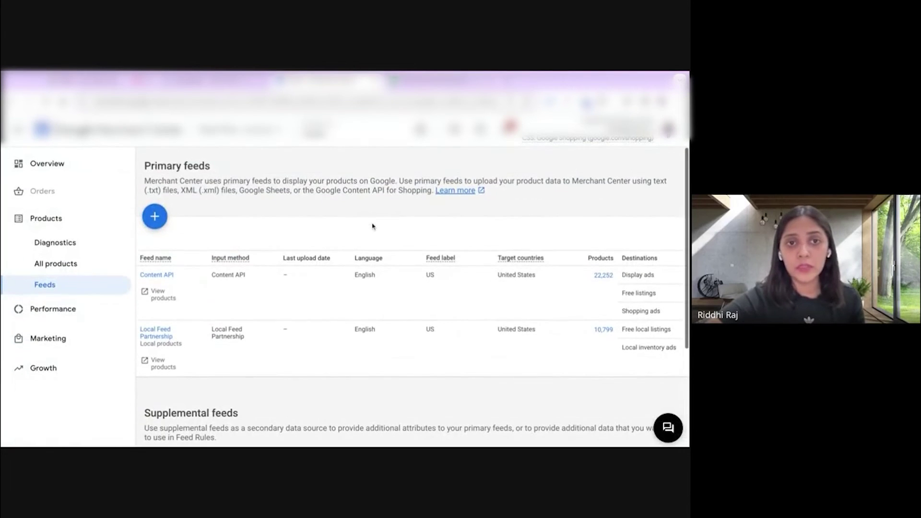
{"action": "scroll", "coordinate": [344, 351], "scroll_direction": "down", "scroll_amount": 2}
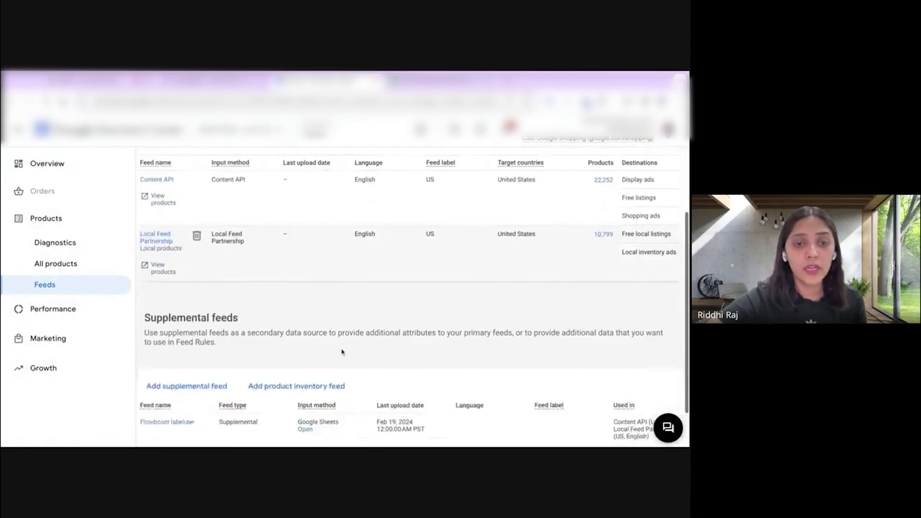
{"action": "scroll", "coordinate": [342, 352], "scroll_direction": "down", "scroll_amount": 1}
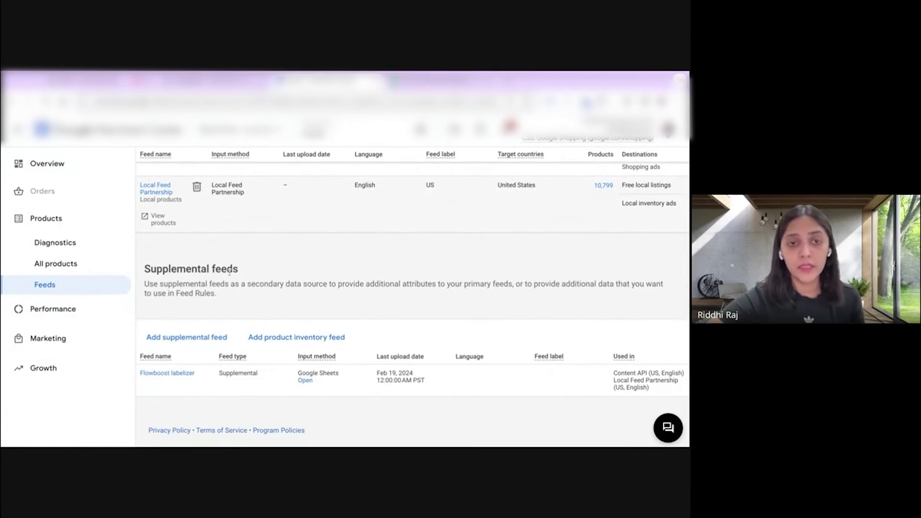
{"action": "left_click", "coordinate": [175, 342]}
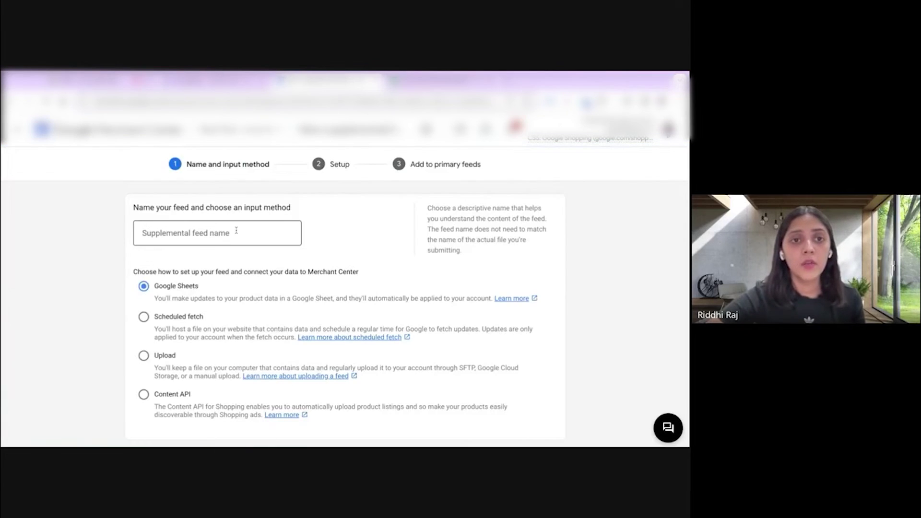
{"action": "left_click", "coordinate": [252, 231]}
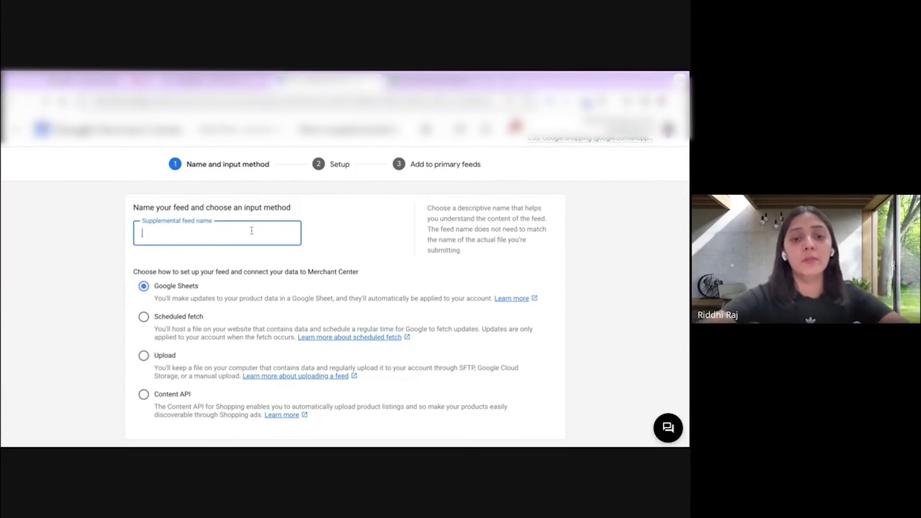
{"action": "type", "text": "Top Performing products"}
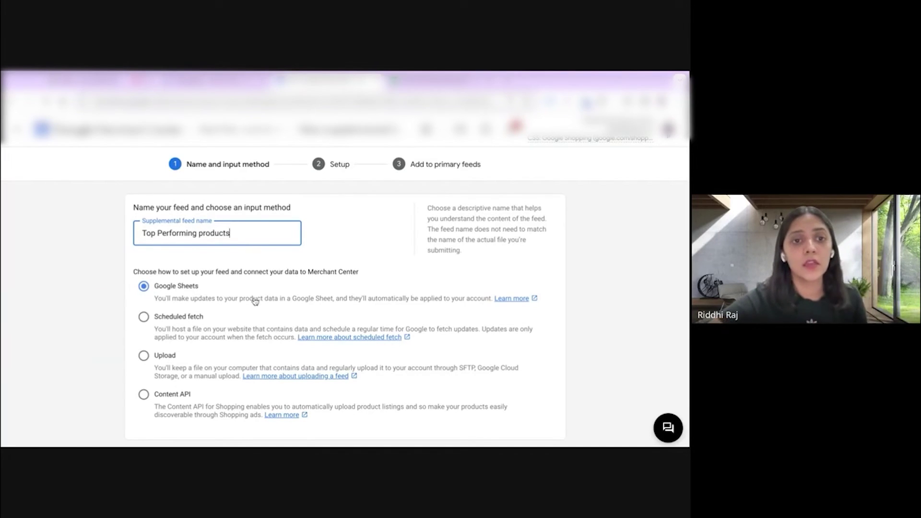
{"action": "scroll", "coordinate": [255, 301], "scroll_direction": "down", "scroll_amount": 1}
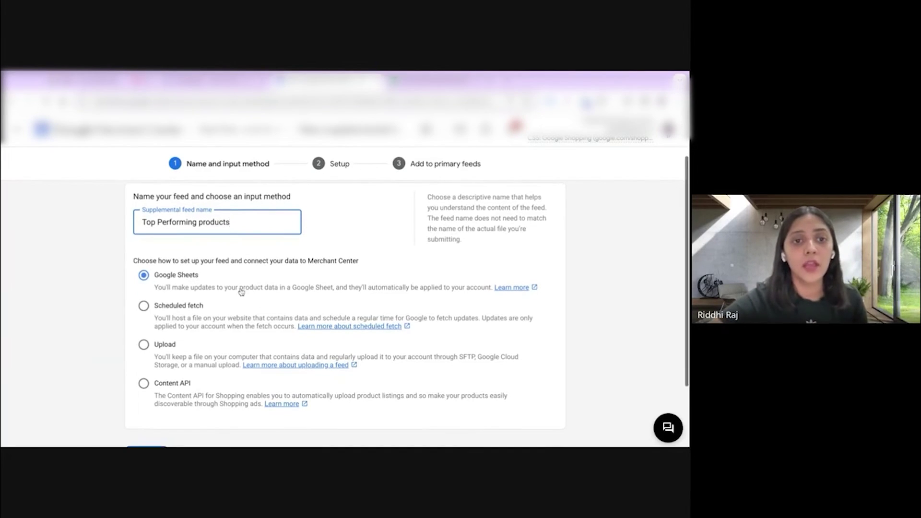
{"action": "scroll", "coordinate": [192, 298], "scroll_direction": "down", "scroll_amount": 4}
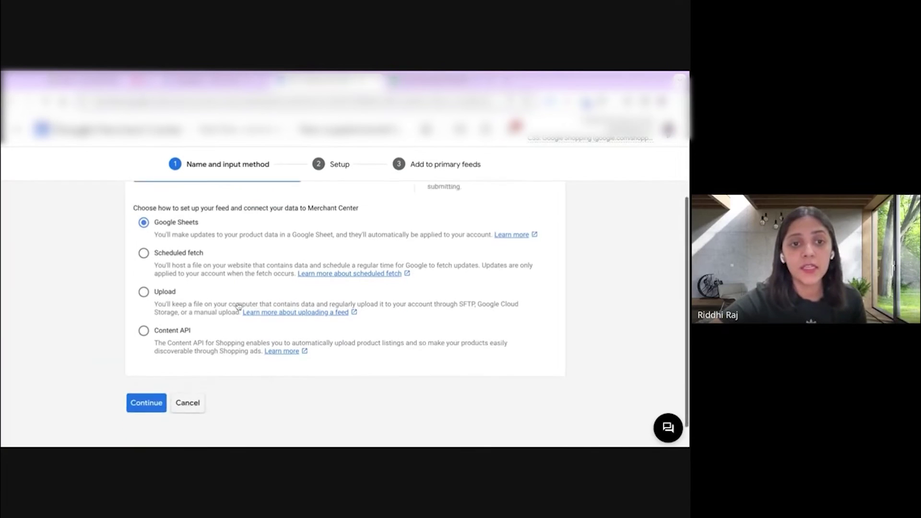
{"action": "left_click", "coordinate": [148, 380]}
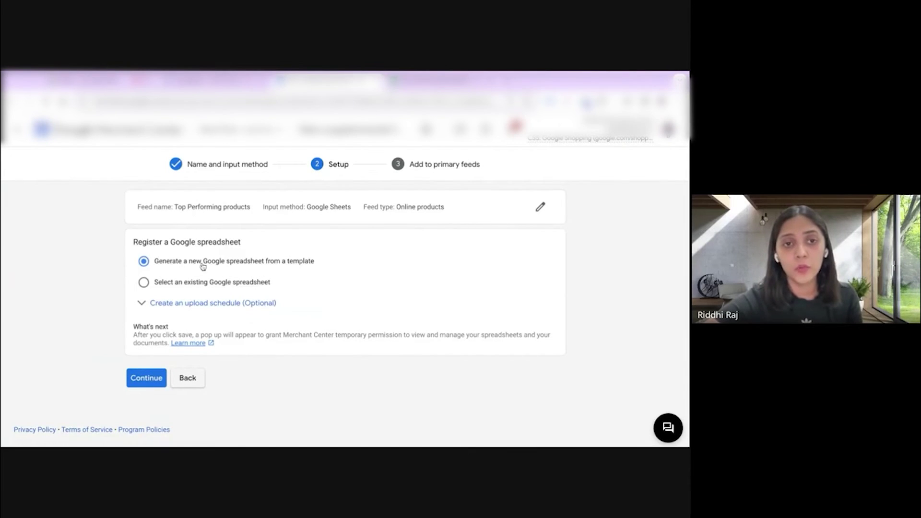
Generate a new Google spreadsheet from a template, supplement the Content API feed for US, English, and create the feed.
{"action": "left_click", "coordinate": [140, 382]}
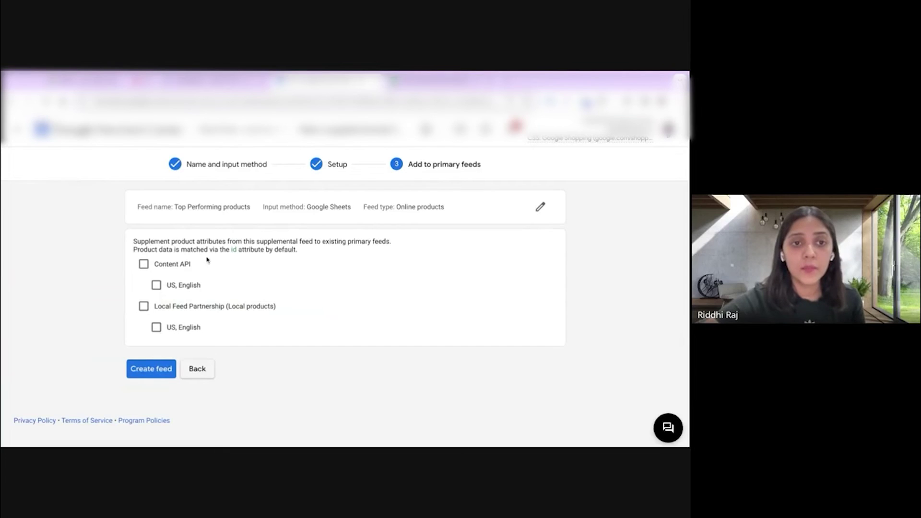
{"action": "left_click", "coordinate": [143, 263]}
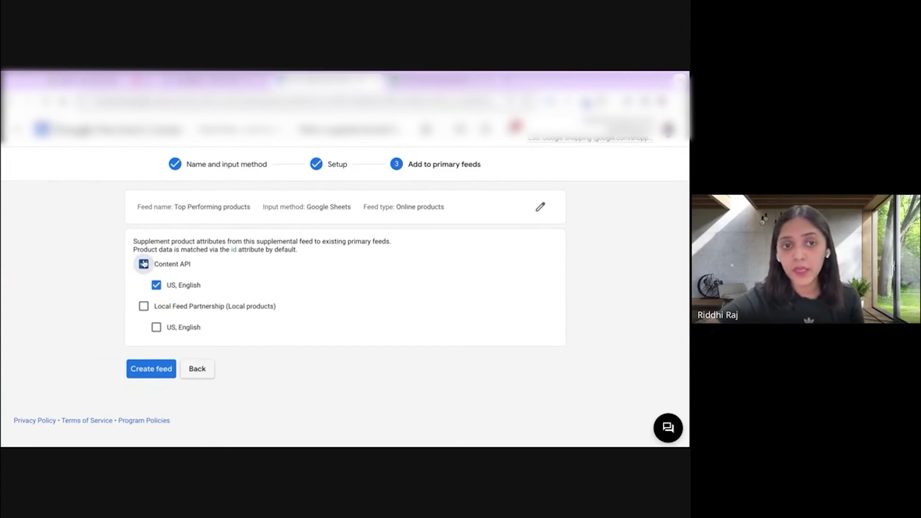
{"action": "left_click", "coordinate": [154, 370]}
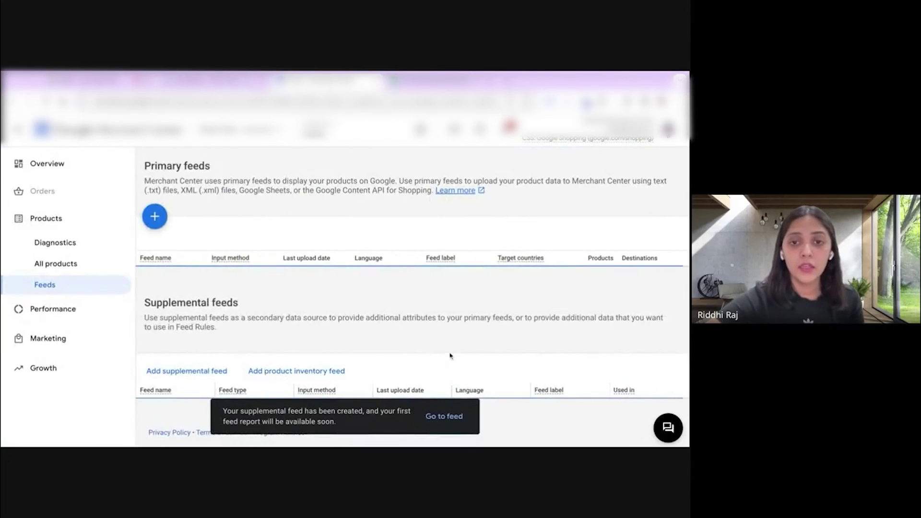
Open the Top Performing products feed's Google Sheet, copy the product spreadsheet's id column into column A and fit the column width.
{"action": "scroll", "coordinate": [451, 355], "scroll_direction": "down", "scroll_amount": 3}
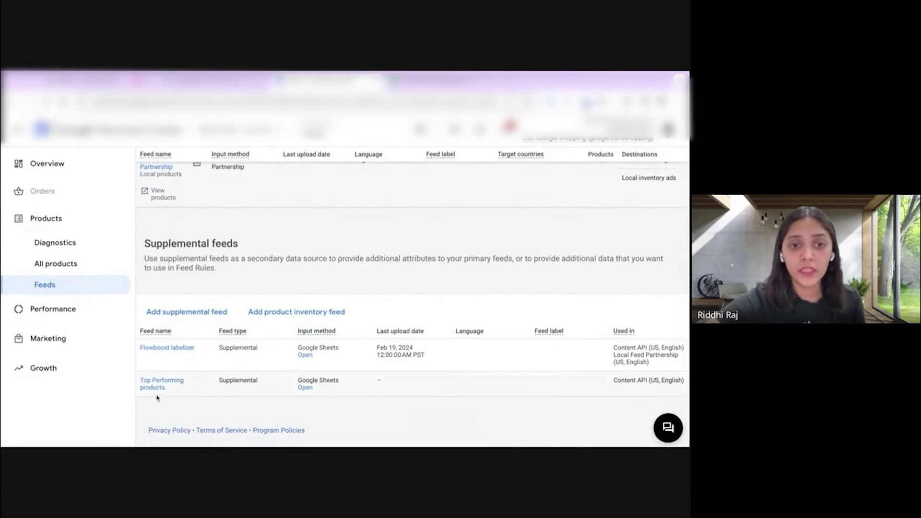
{"action": "left_click", "coordinate": [306, 389]}
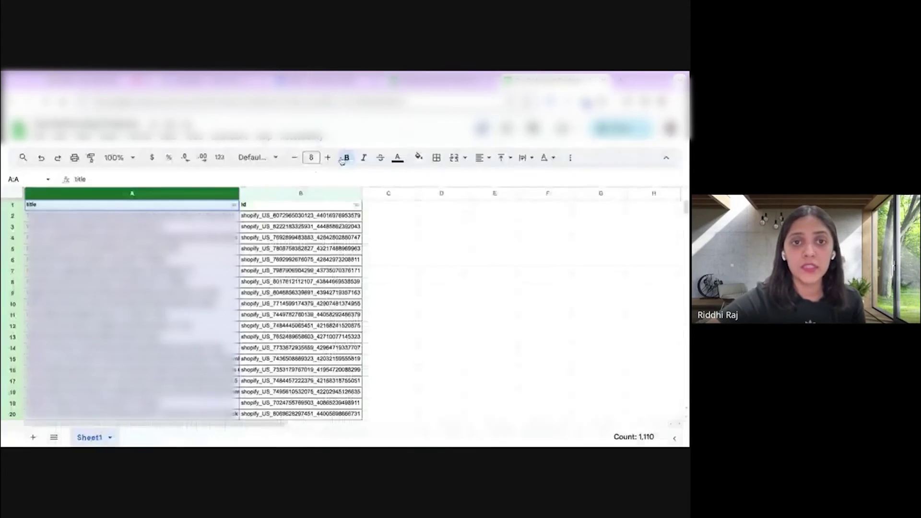
{"action": "left_click", "coordinate": [301, 193]}
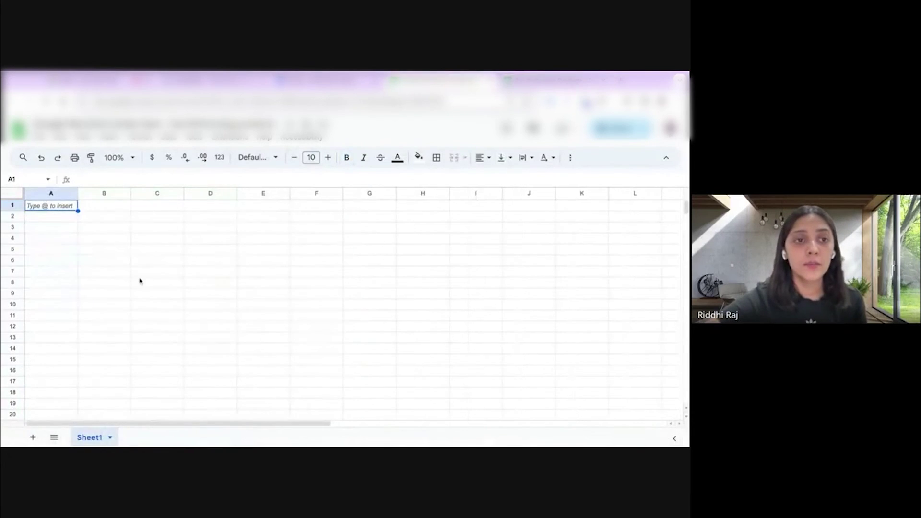
{"action": "key", "text": "ctrl+v"}
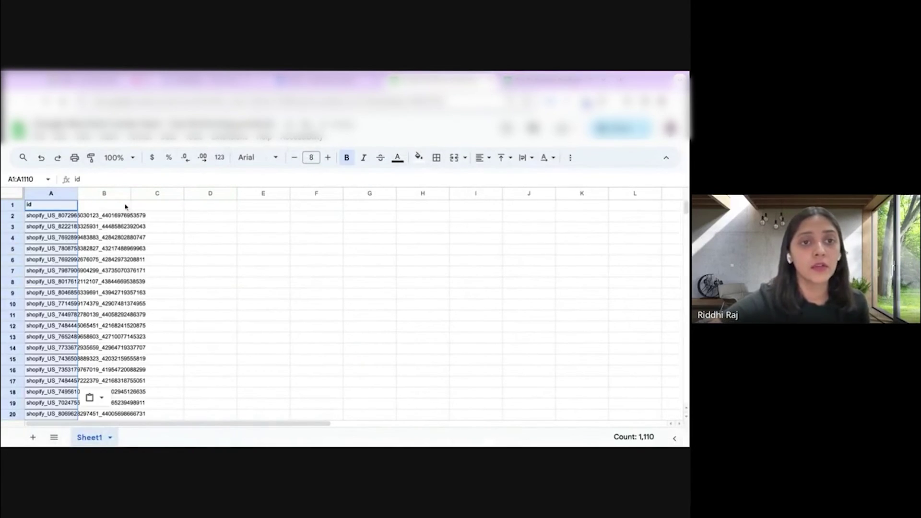
{"action": "double_click", "coordinate": [77, 193]}
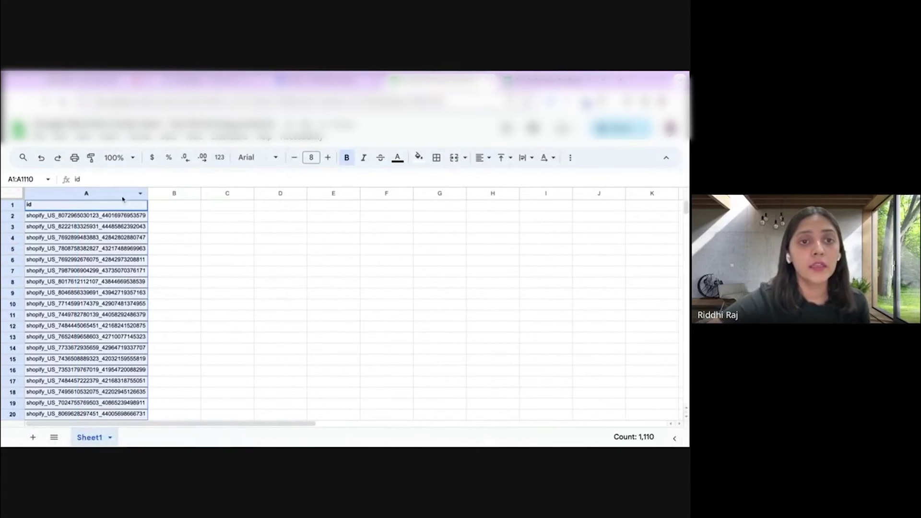
Enter the header "custom label 0" in cell B1 beside the id column.
{"action": "left_click", "coordinate": [160, 206]}
{"action": "type", "text": "cus"}
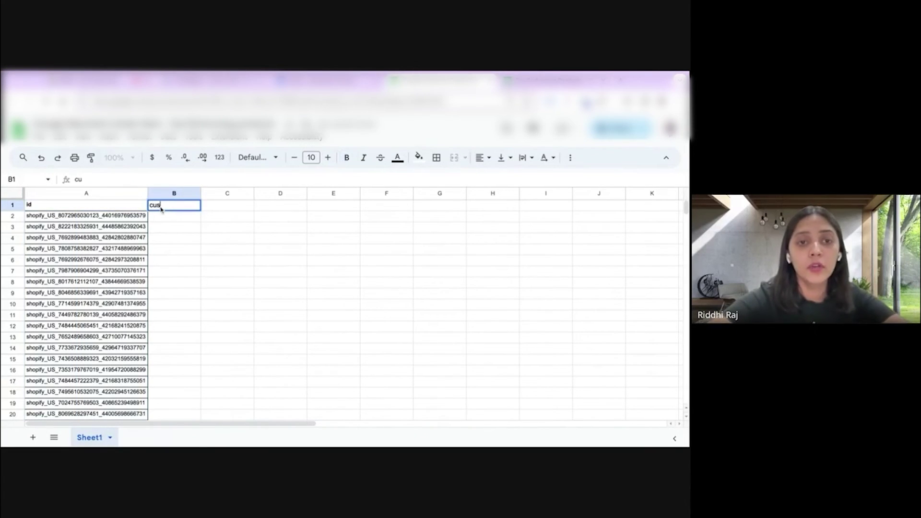
{"action": "type", "text": "tom label "}
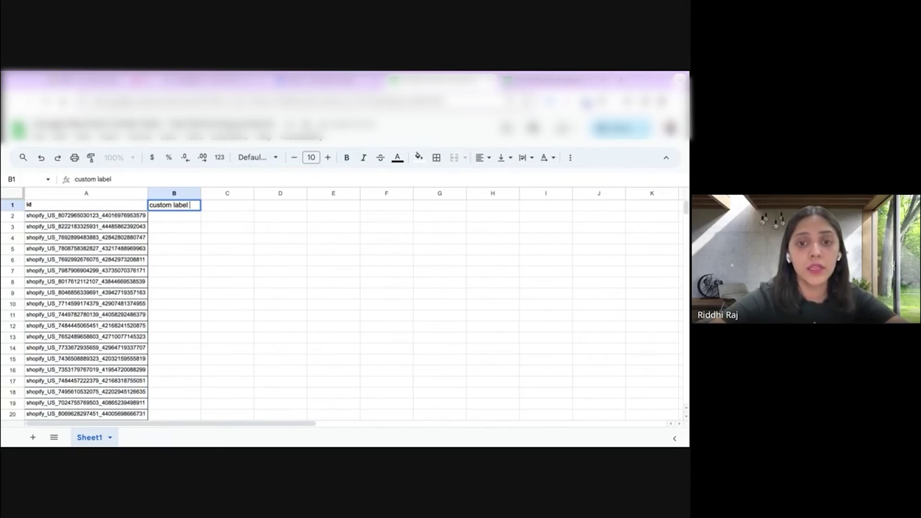
{"action": "type", "text": "0"}
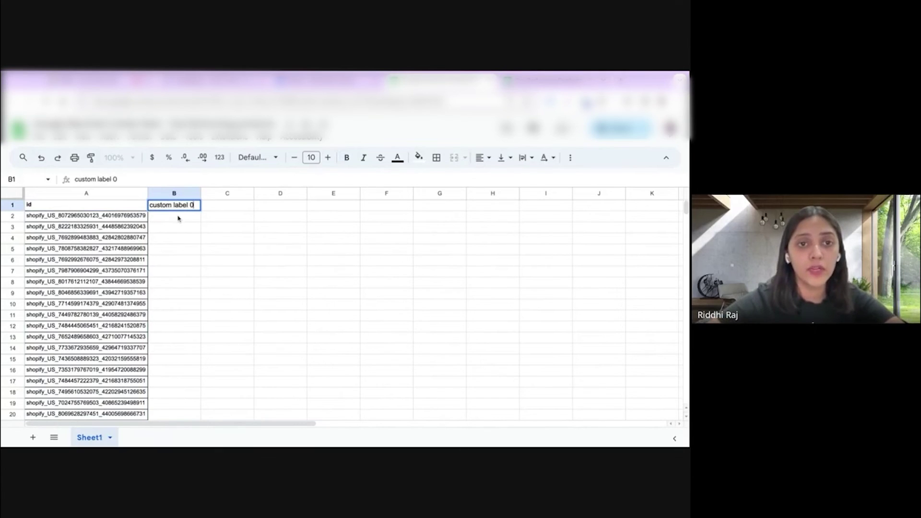
Enter "top sellers" in cell B2 and fill it down column B for all listed product ids.
{"action": "left_click", "coordinate": [178, 219]}
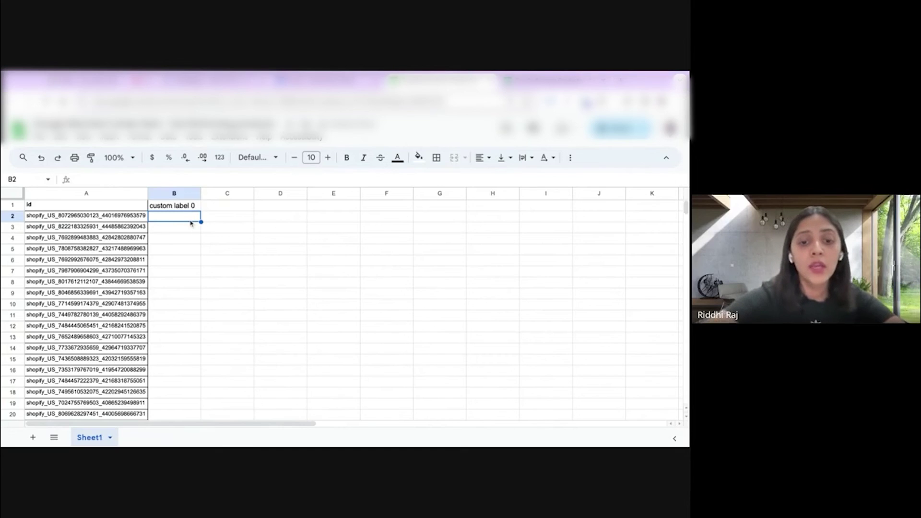
{"action": "type", "text": "top"}
{"action": "type", "text": "sel"}
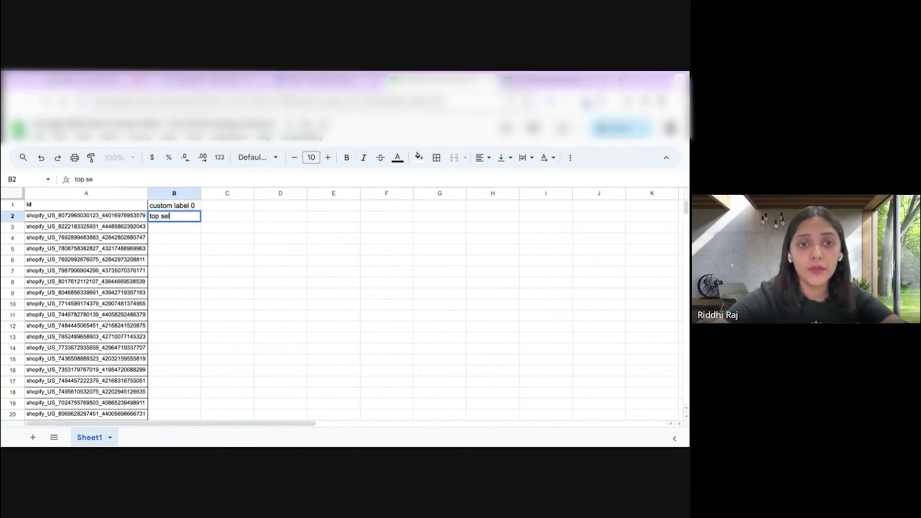
{"action": "type", "text": "lers"}
{"action": "key", "text": "Return"}
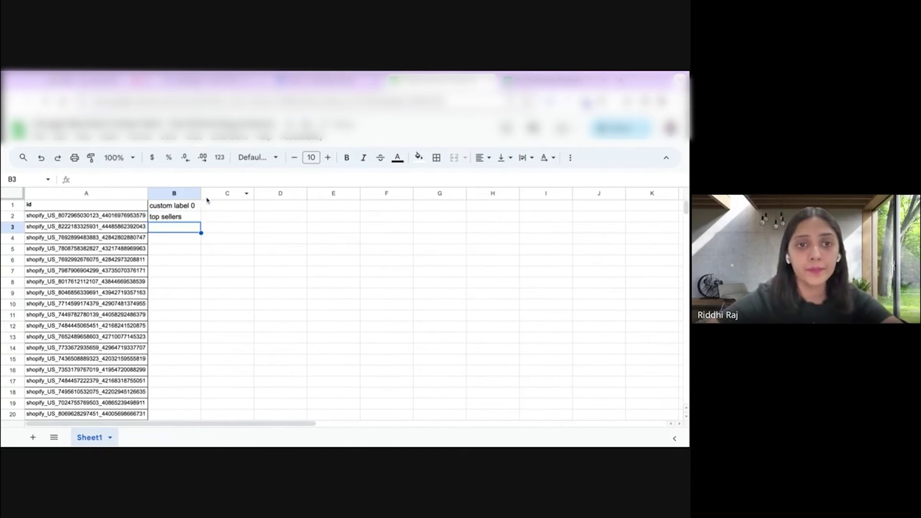
{"action": "left_click", "coordinate": [191, 210]}
{"action": "left_click", "coordinate": [198, 218]}
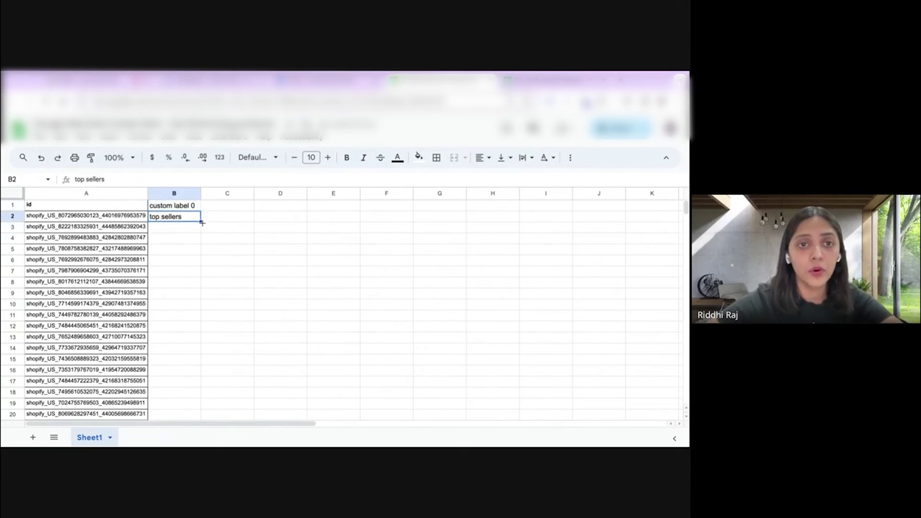
{"action": "double_click", "coordinate": [201, 222]}
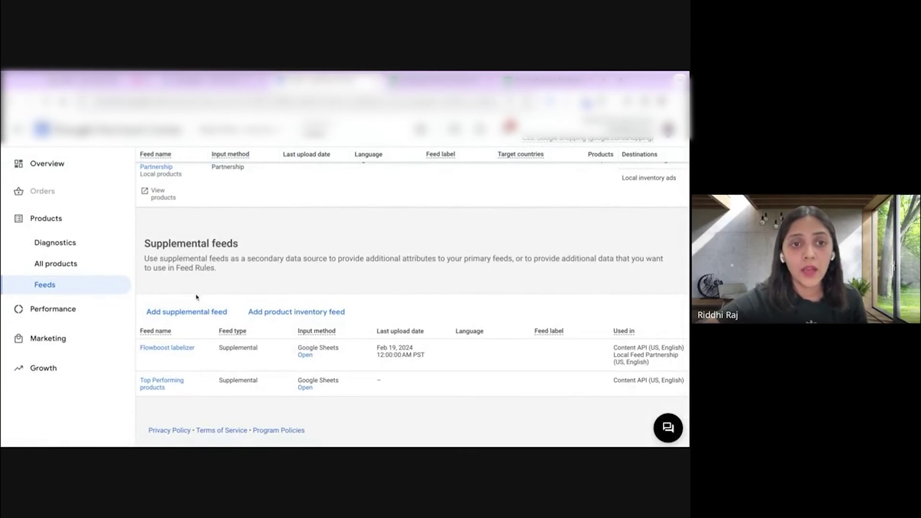
Fetch the Google Sheet data for the Top Performing products feed in Merchant Center and review the processing report.
{"action": "left_click", "coordinate": [156, 382]}
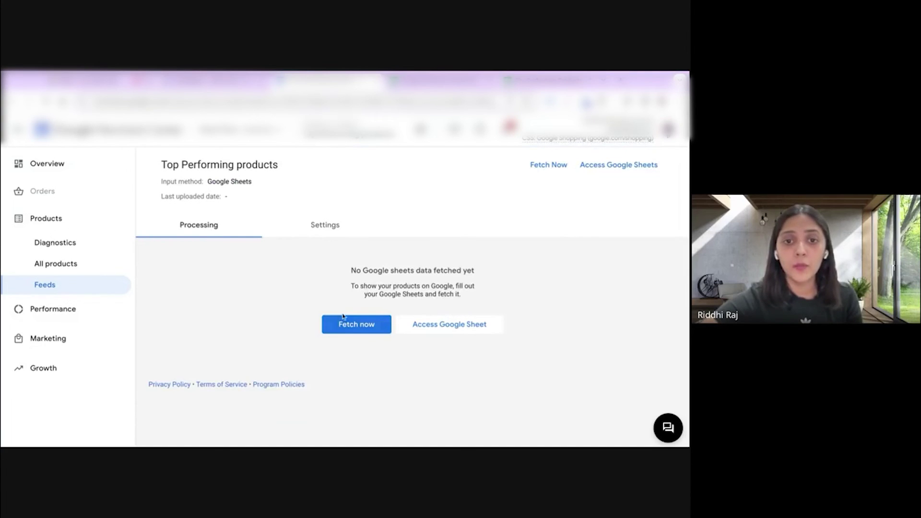
{"action": "left_click", "coordinate": [352, 326]}
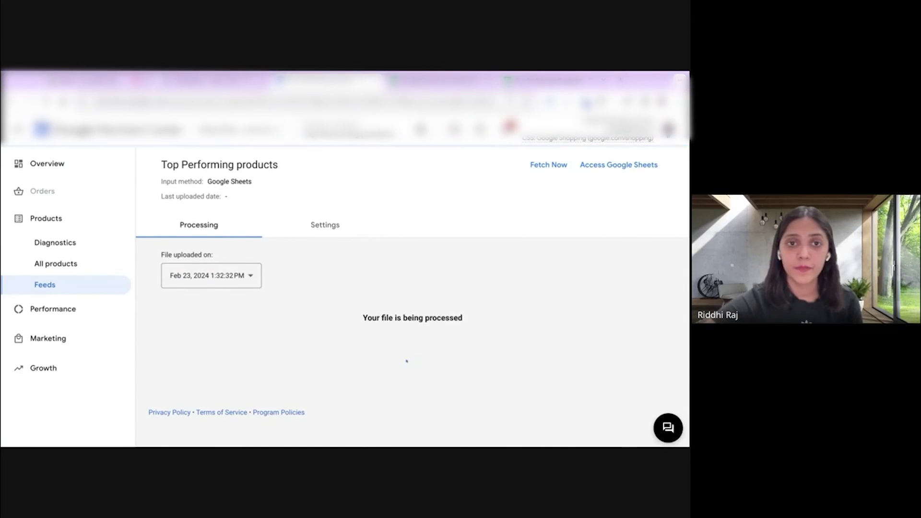
{"action": "scroll", "coordinate": [464, 361], "scroll_direction": "down", "scroll_amount": 2}
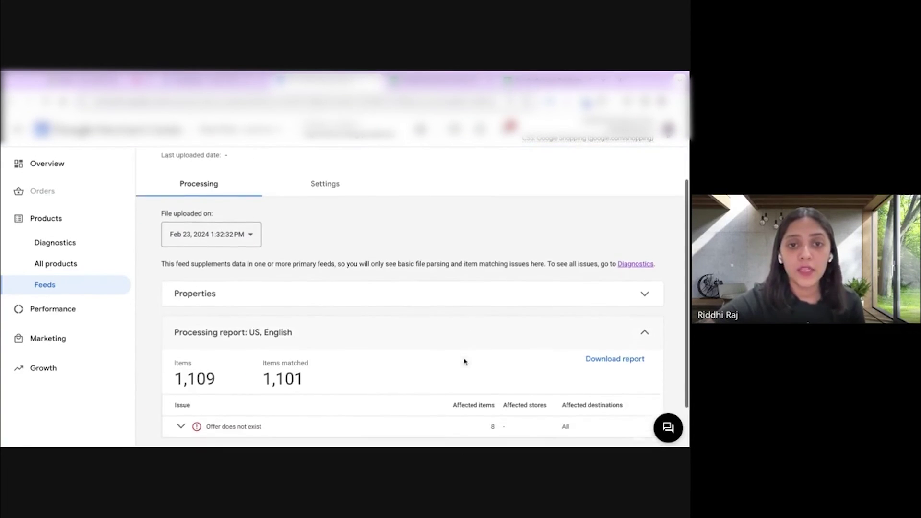
{"action": "scroll", "coordinate": [481, 329], "scroll_direction": "up", "scroll_amount": 1}
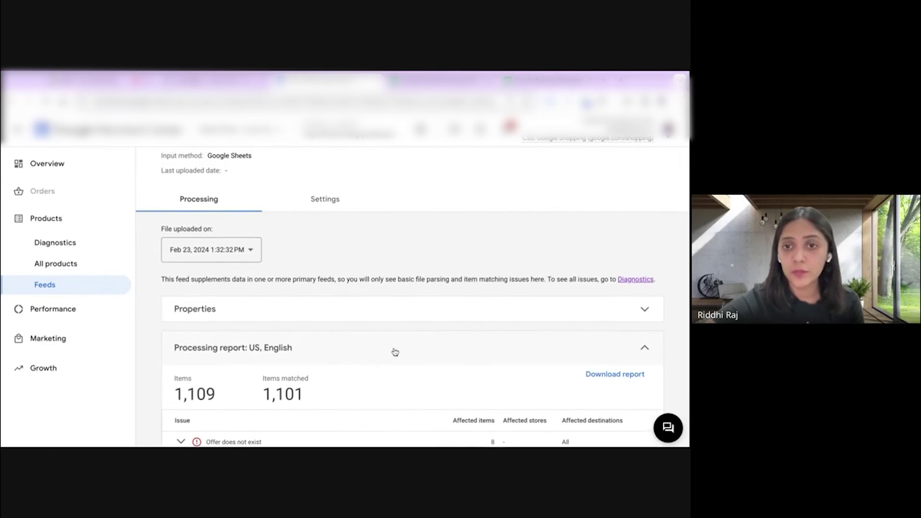
Open the list of all products and sort it by Custom label 0 to check the labels assigned by the supplemental feed.
{"action": "scroll", "coordinate": [396, 352], "scroll_direction": "up", "scroll_amount": 1}
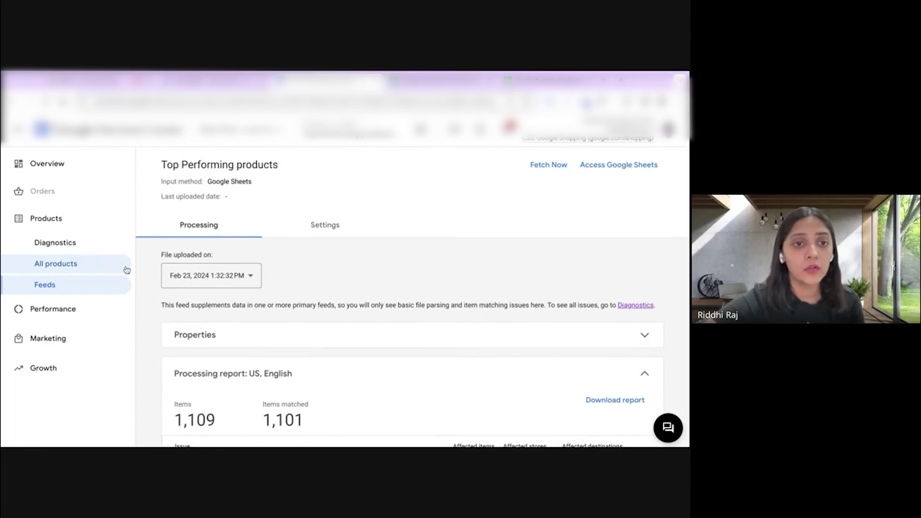
{"action": "left_click", "coordinate": [103, 267]}
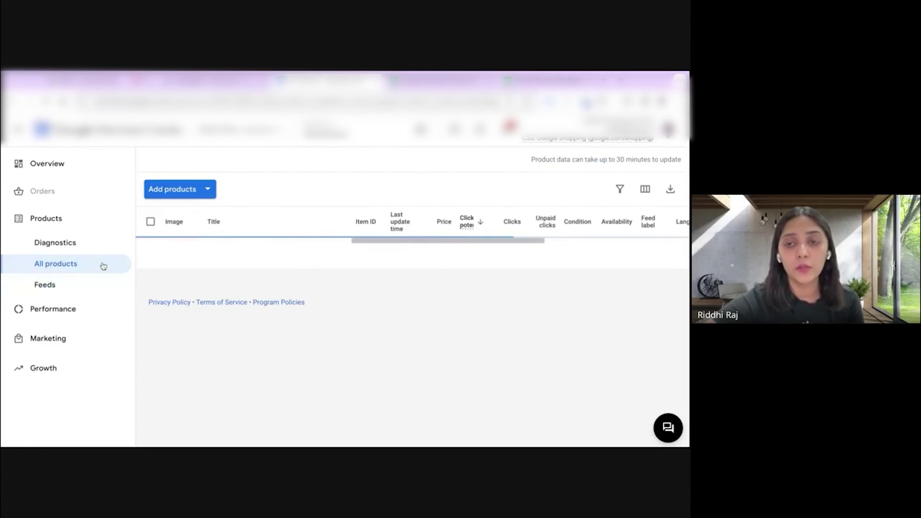
{"action": "scroll", "coordinate": [609, 340], "scroll_direction": "right", "scroll_amount": 3}
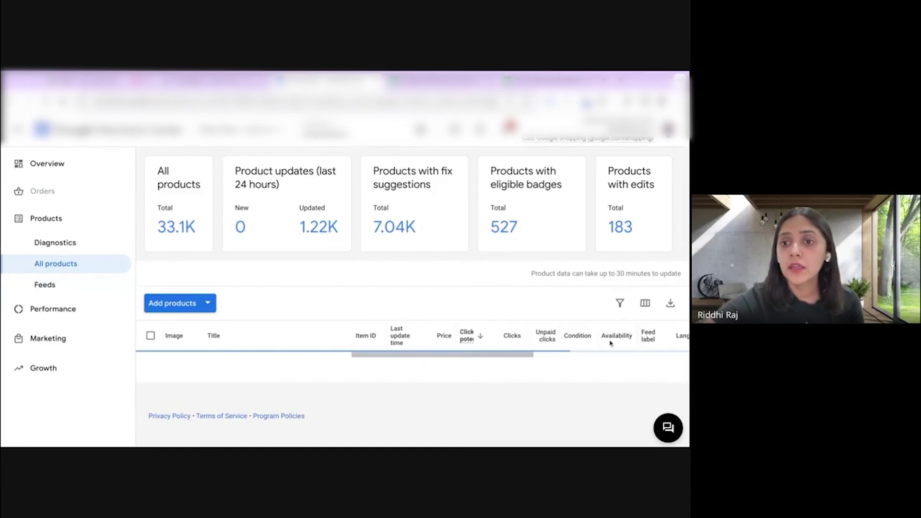
{"action": "scroll", "coordinate": [639, 337], "scroll_direction": "right", "scroll_amount": 4}
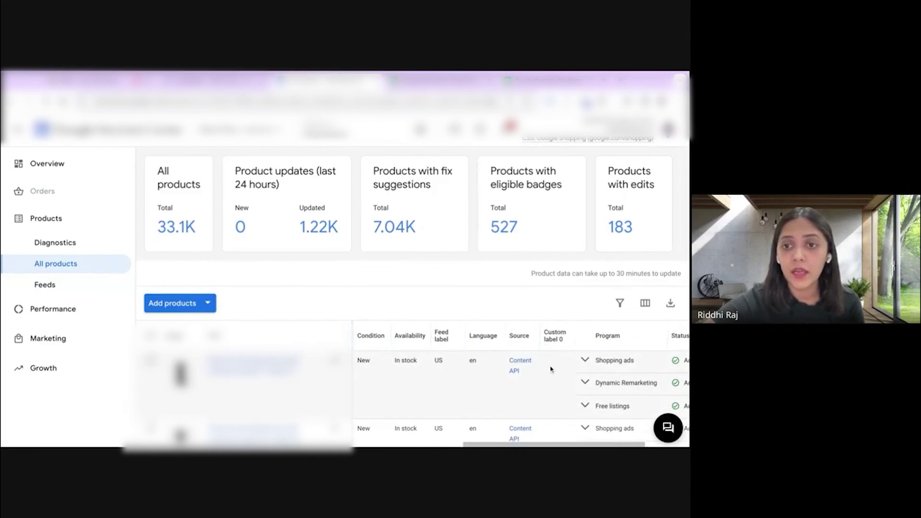
{"action": "left_click", "coordinate": [551, 338]}
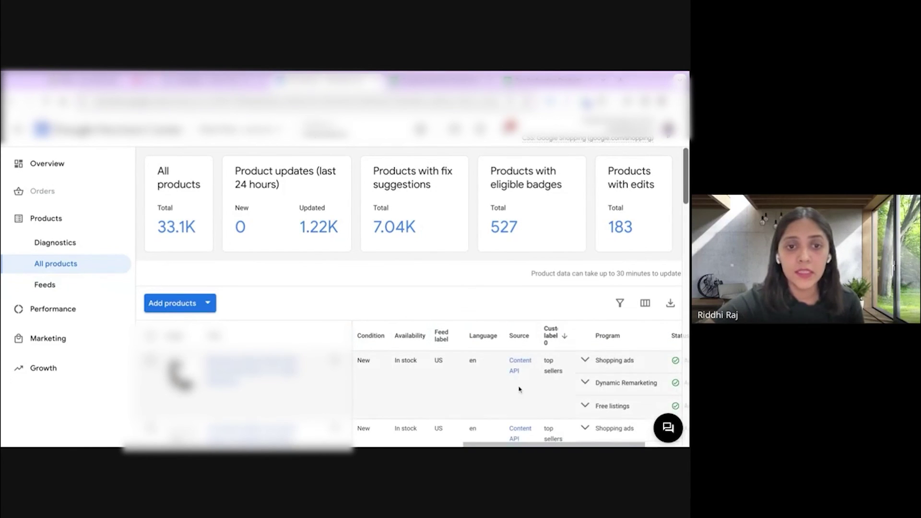
{"action": "scroll", "coordinate": [519, 390], "scroll_direction": "down", "scroll_amount": 1}
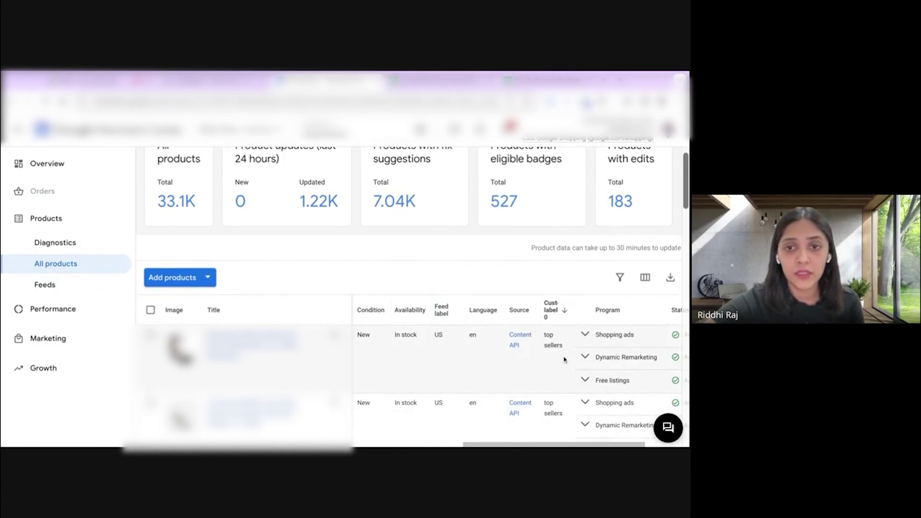
Switch to Google Ads, open the Std Shopping | Sol8 campaign's product groups and set the All products subdivision to Custom label 0.
{"action": "key", "text": "ctrl+Tab"}
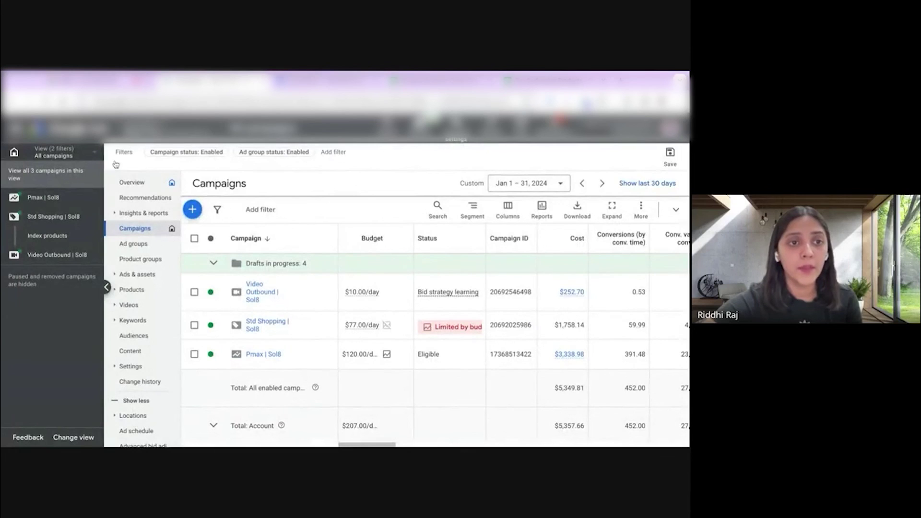
{"action": "left_click", "coordinate": [81, 216]}
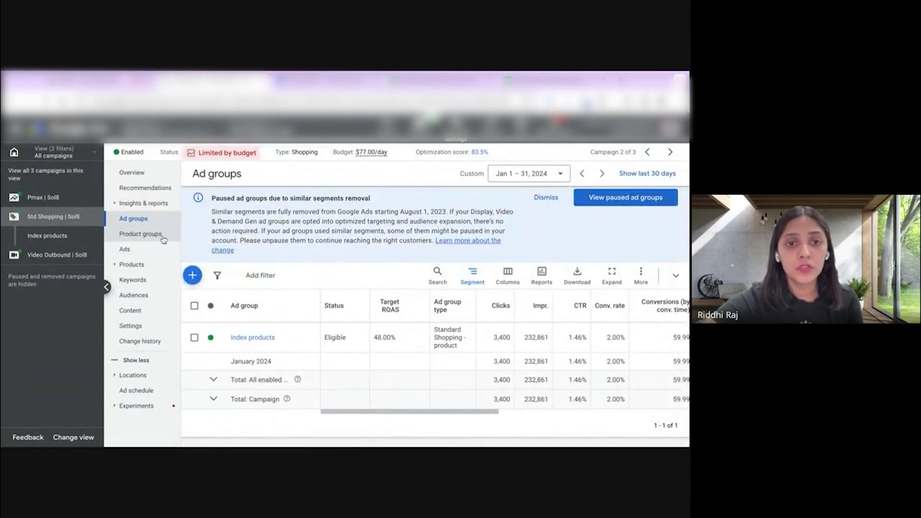
{"action": "left_click", "coordinate": [163, 238]}
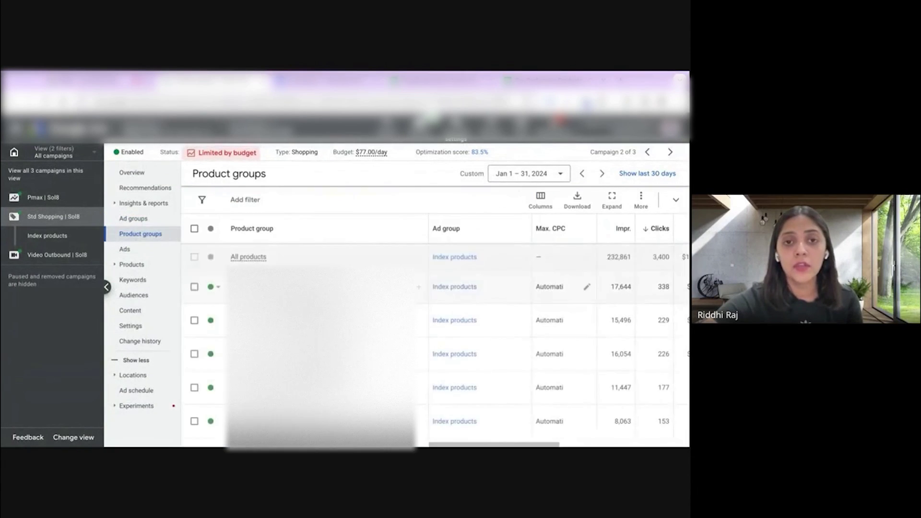
{"action": "left_click", "coordinate": [418, 262]}
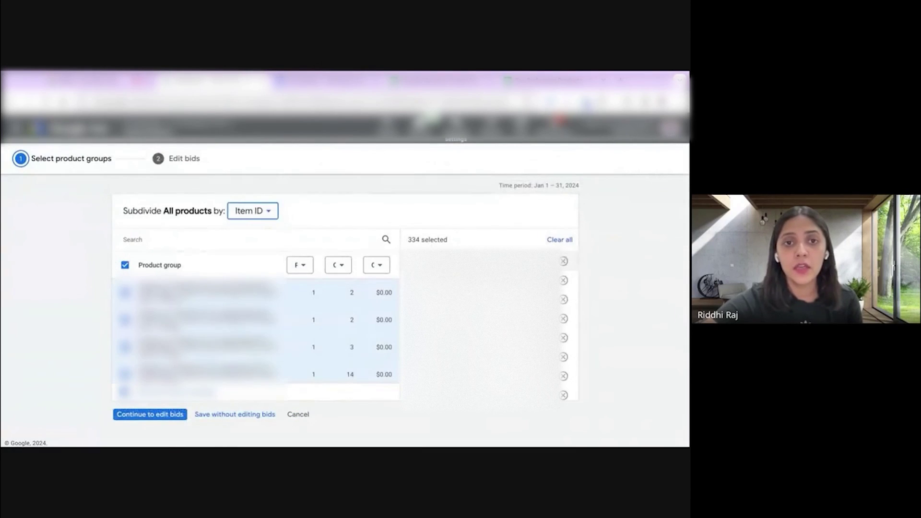
{"action": "left_click", "coordinate": [276, 217]}
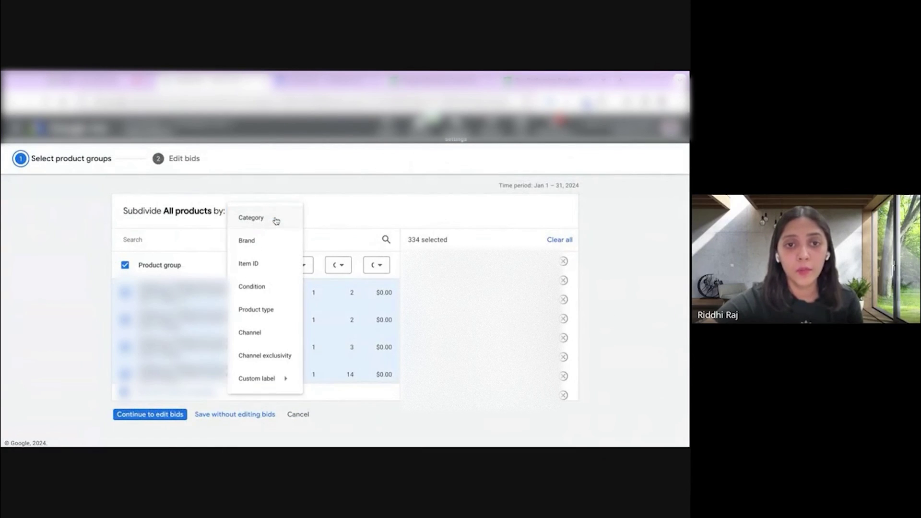
{"action": "mouse_move", "coordinate": [274, 378]}
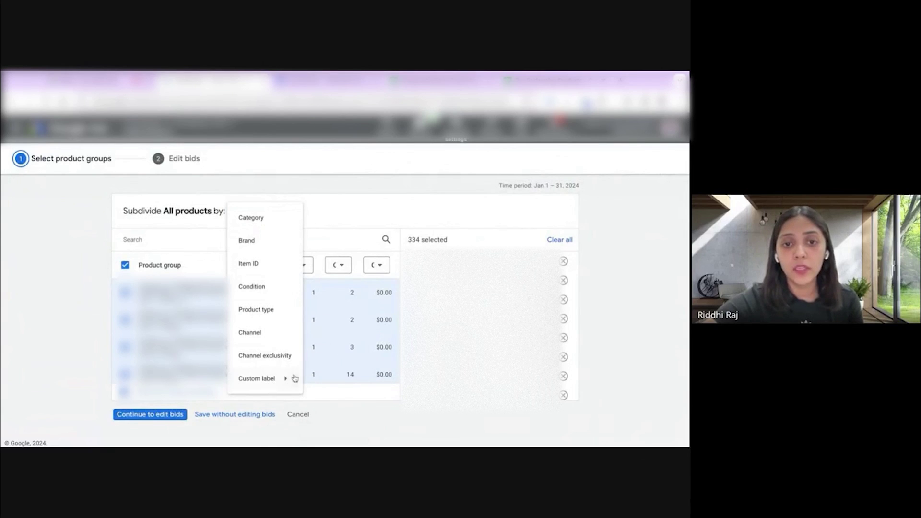
{"action": "left_click", "coordinate": [336, 343]}
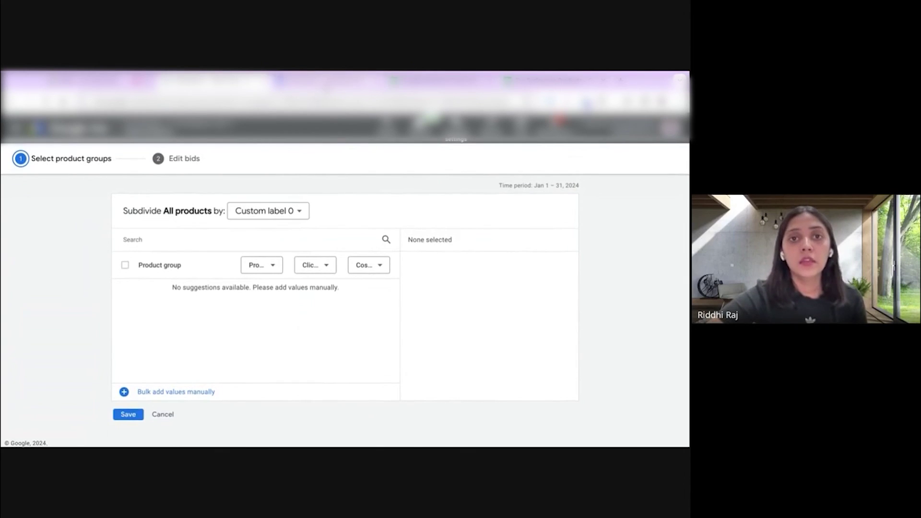
Return to Merchant Center and review the primary and supplemental feeds, including Top Performing products.
{"action": "key", "text": "ctrl+Tab"}
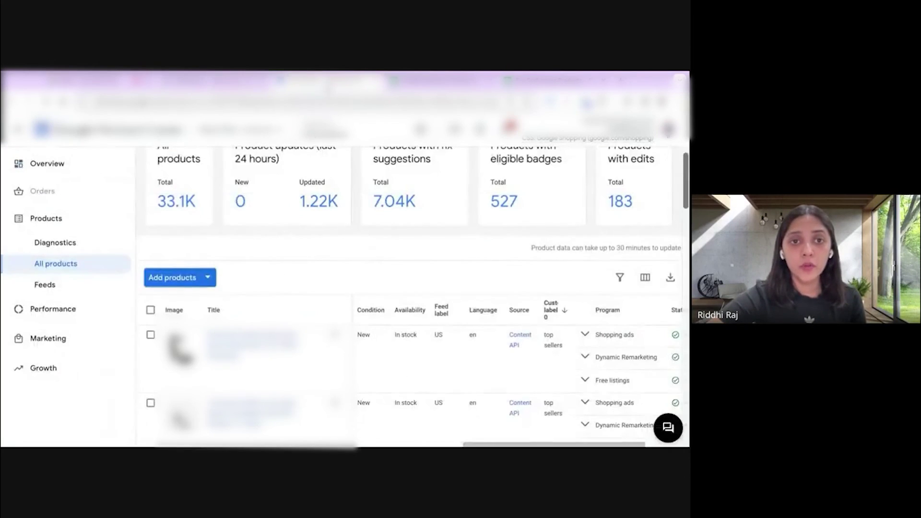
{"action": "left_click", "coordinate": [45, 285]}
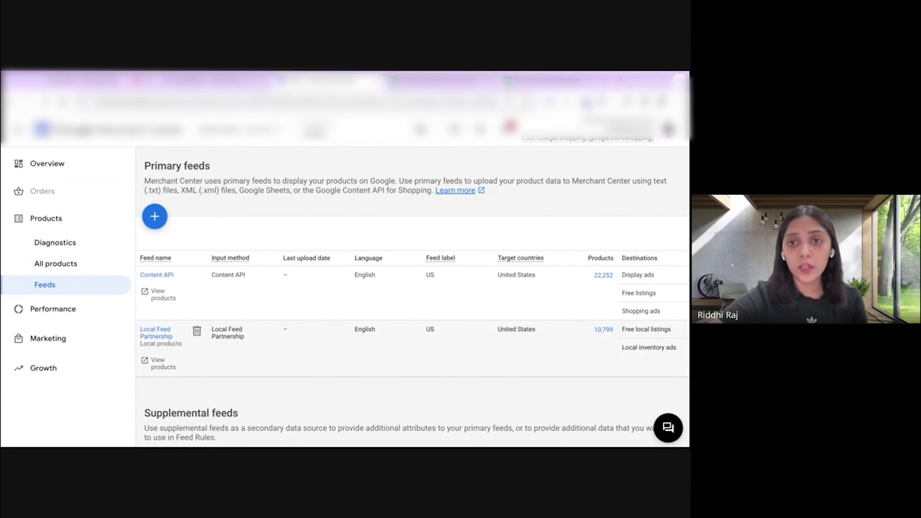
{"action": "scroll", "coordinate": [336, 393], "scroll_direction": "down", "scroll_amount": 3}
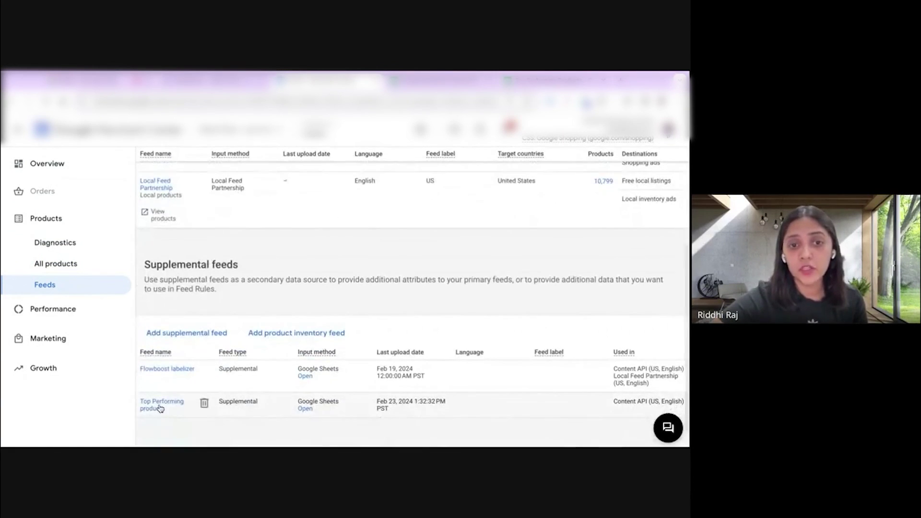
{"action": "scroll", "coordinate": [422, 254], "scroll_direction": "up", "scroll_amount": 3}
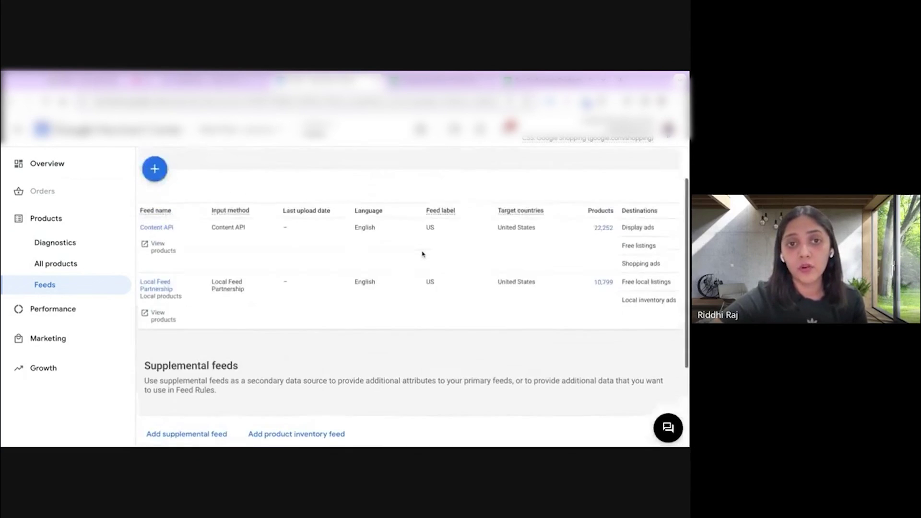